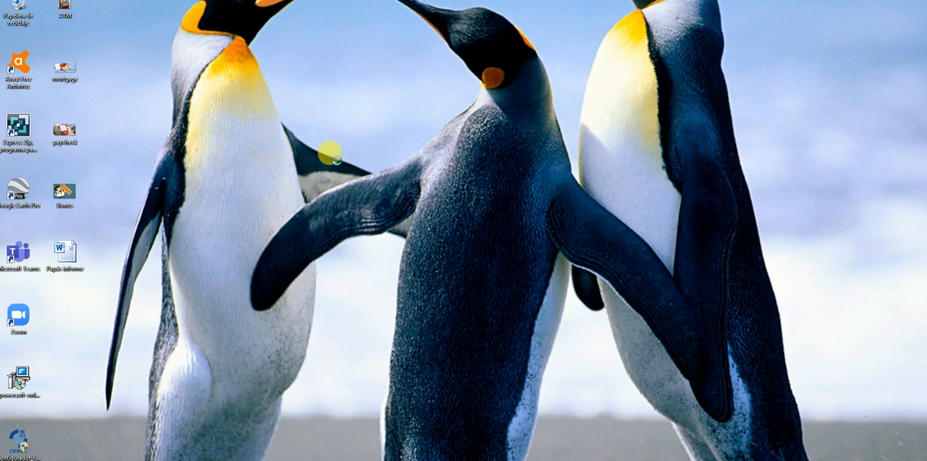
right_click(331, 154)
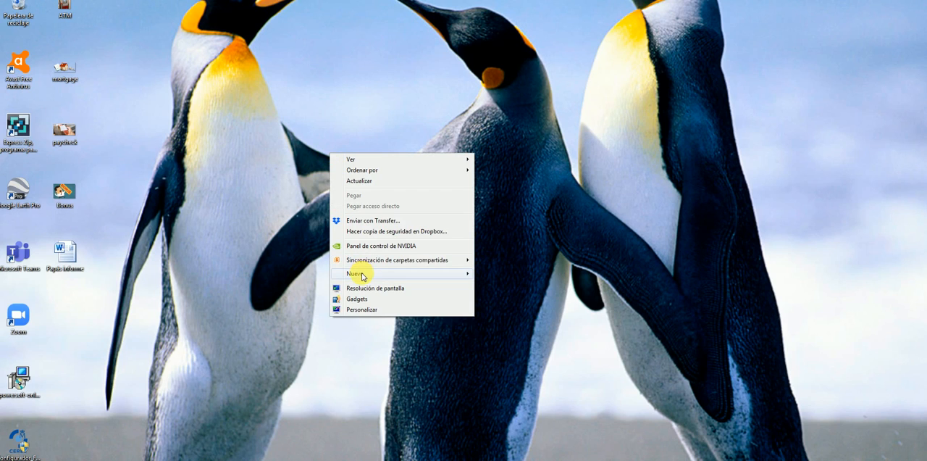
mouse_move(362, 276)
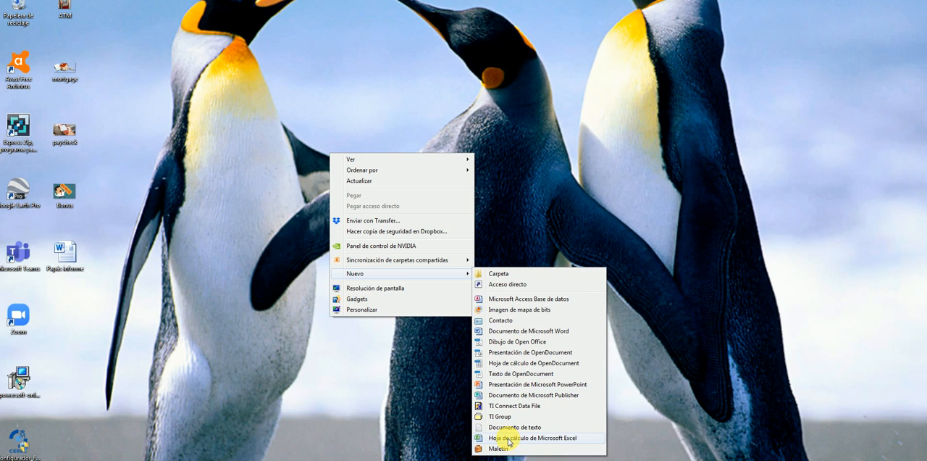
click(438, 361)
Step: Create a new Microsoft Excel worksheet file on the desktop and name it "Bank statement"
right_click(370, 239)
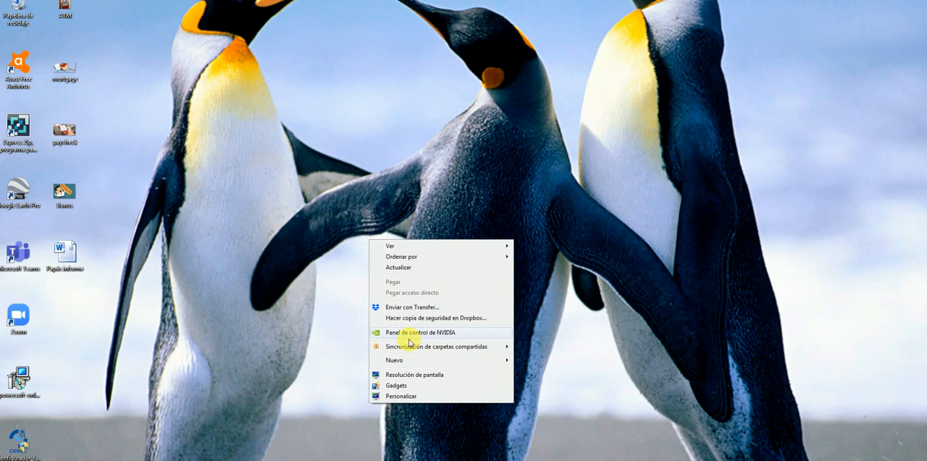
mouse_move(410, 362)
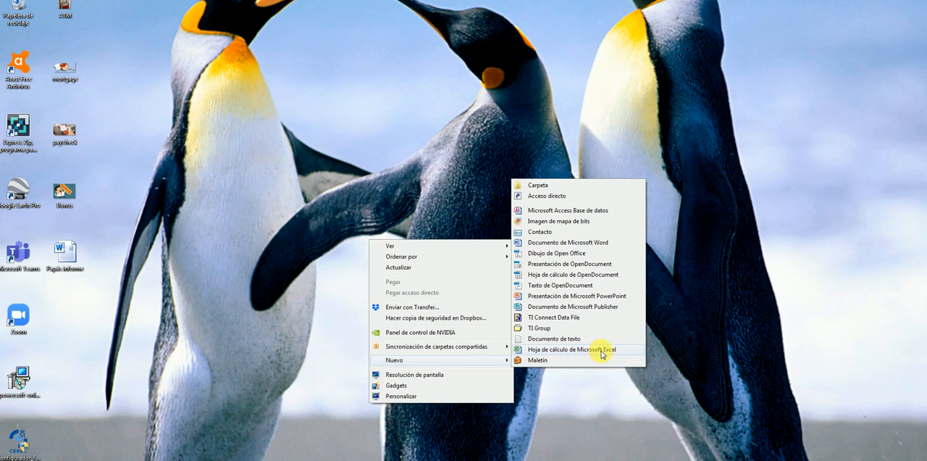
click(558, 352)
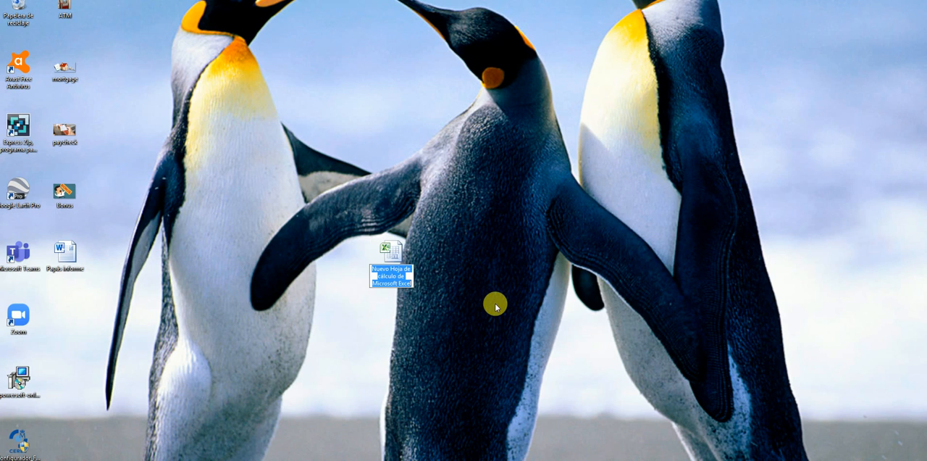
text(B)
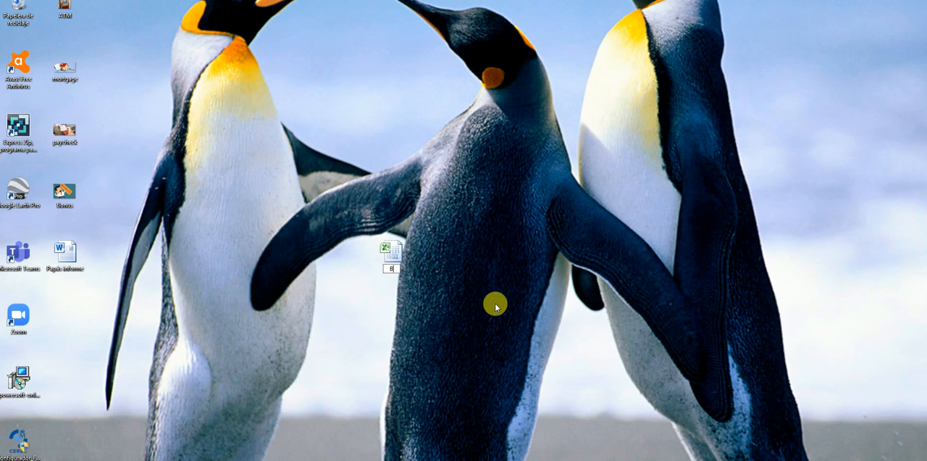
text(ank statement)
key(Return)
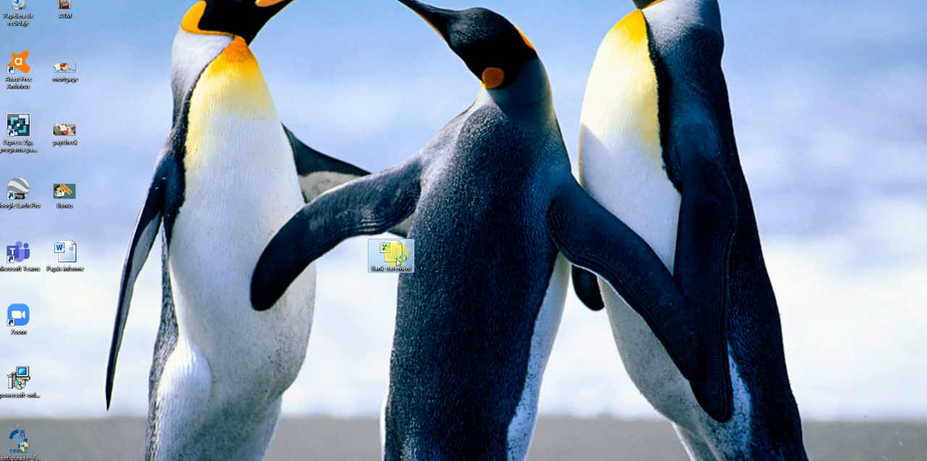
Step: Open the Bank statement workbook and dismiss the Office activation wizard
double_click(398, 261)
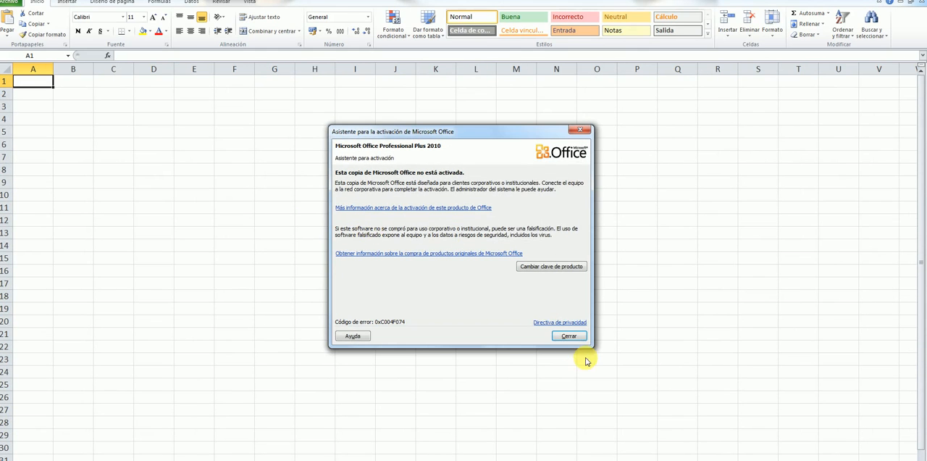
click(579, 336)
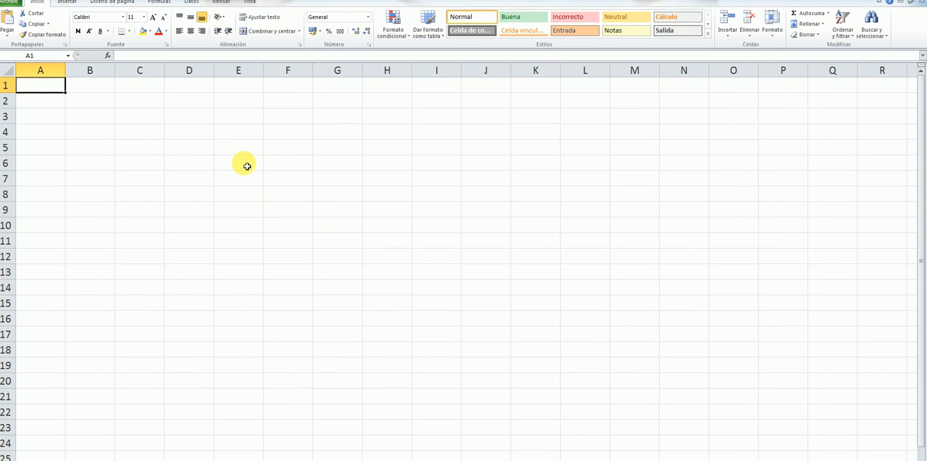
drag(198, 134, 543, 335)
click(634, 289)
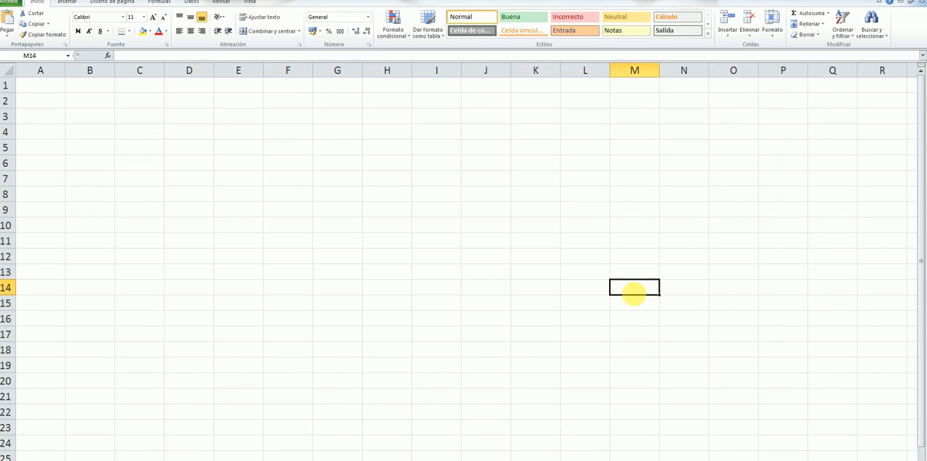
Step: Enter the headings "date" in D4 and "Description" in E4, and fit column E's width to its text
click(197, 137)
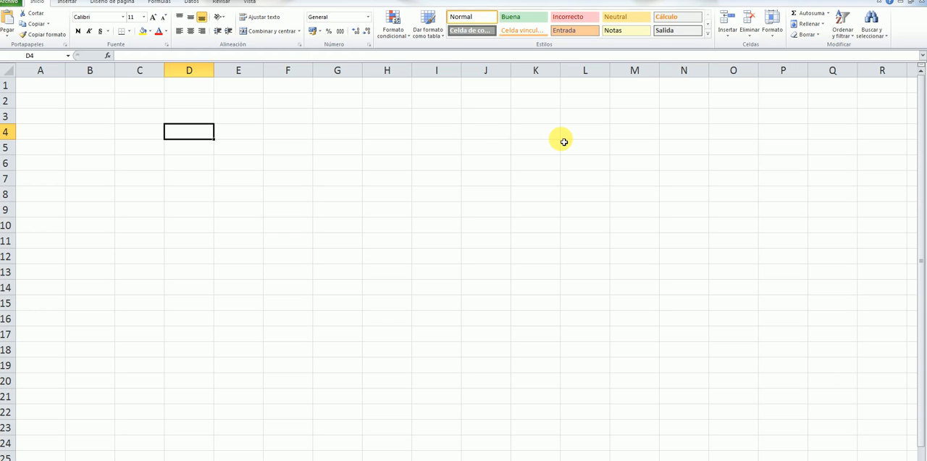
text(date)
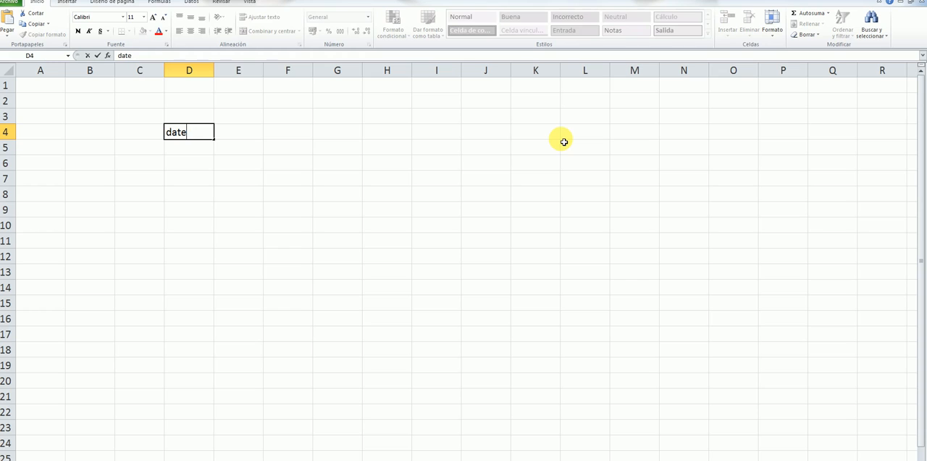
key(Tab)
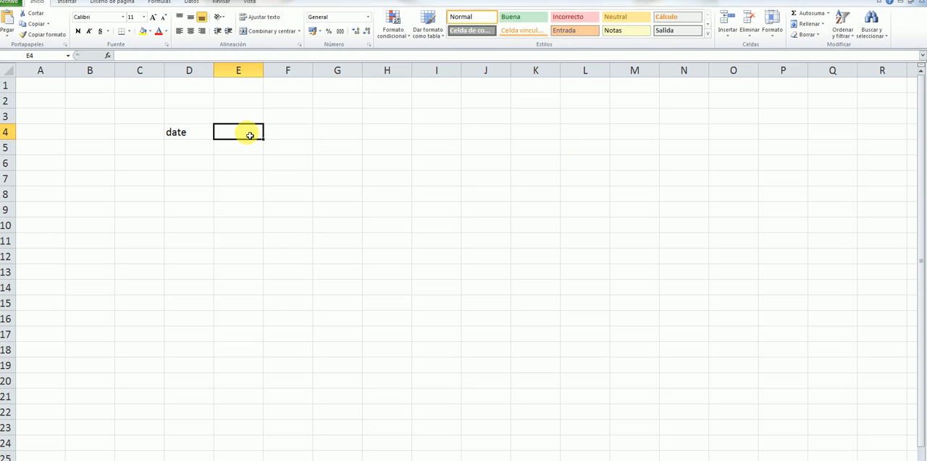
text(De)
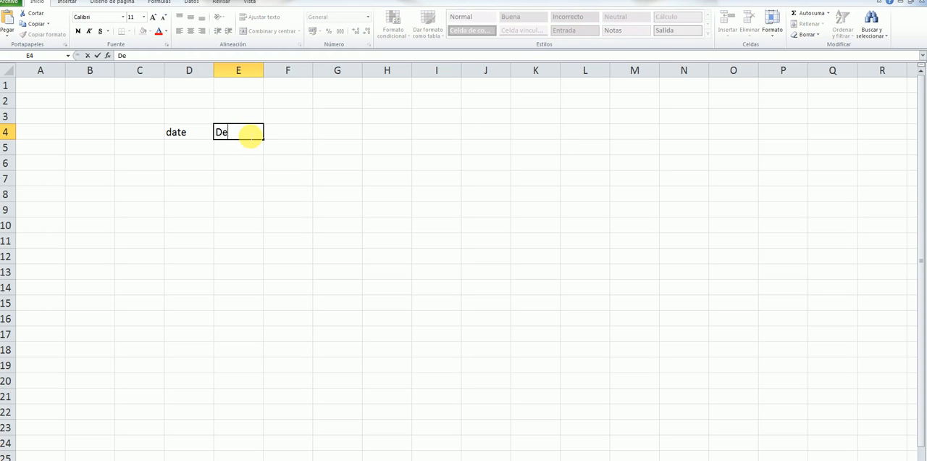
text(scription)
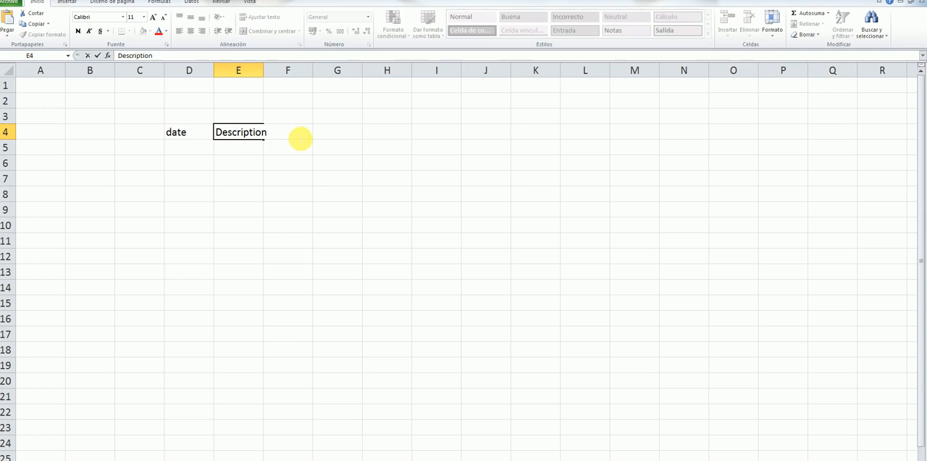
click(340, 119)
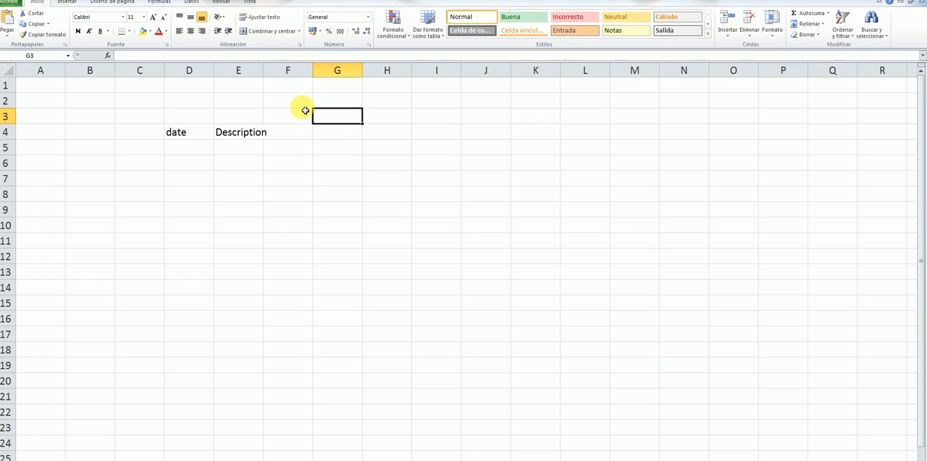
double_click(263, 70)
Step: Retype the heading in D4 with a capital letter as "Date"
double_click(191, 134)
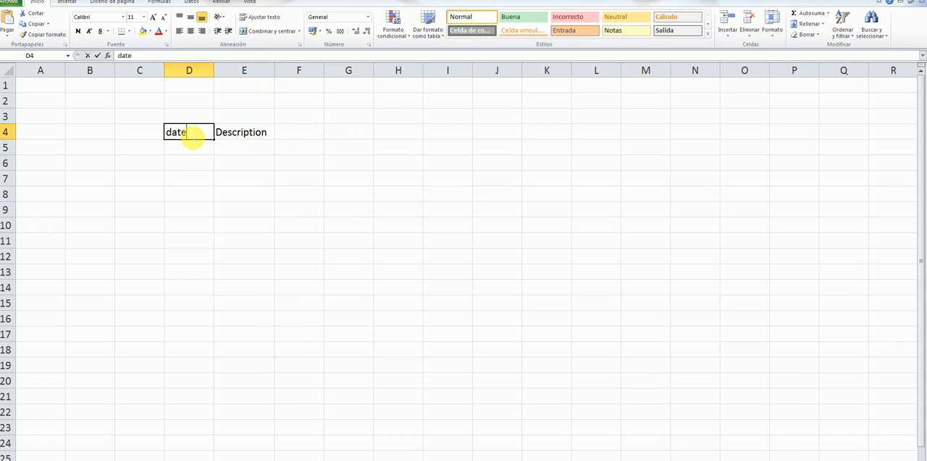
key(BackSpace)
key(BackSpace)
key(BackSpace)
key(BackSpace)
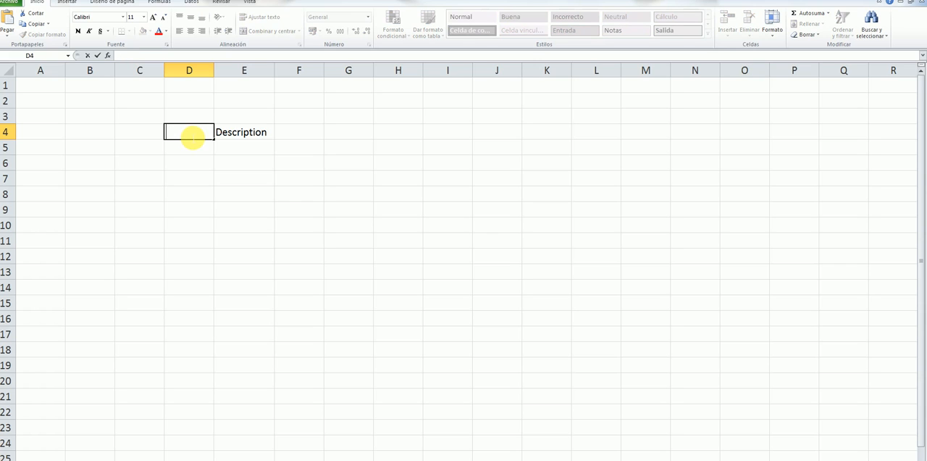
text(Date)
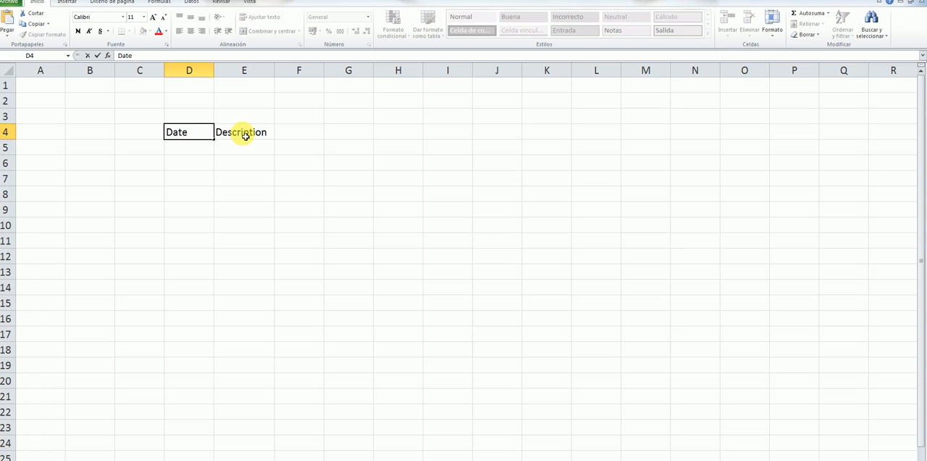
Step: Enter the headings "Amount" in F4 and "Balance" in G4
click(304, 136)
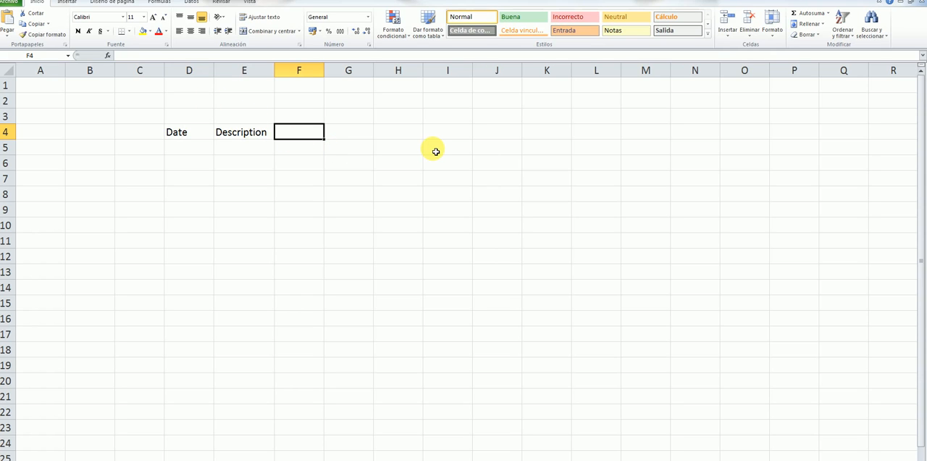
text(a)
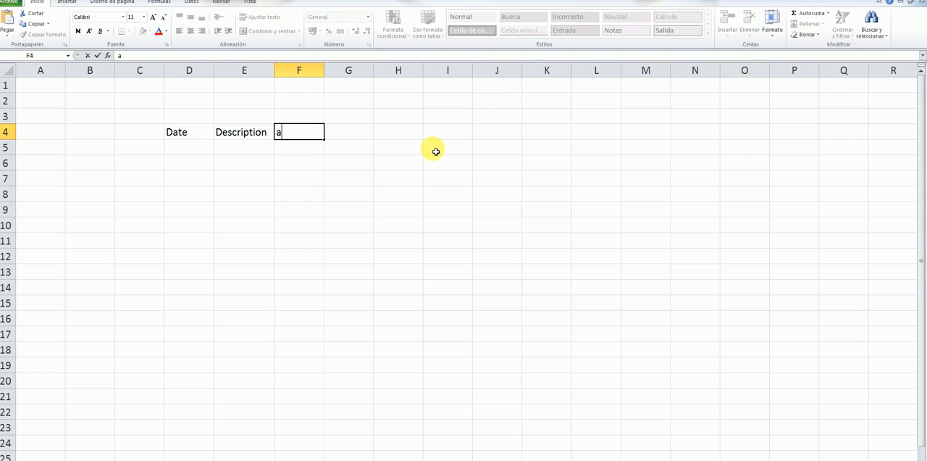
text(mount)
click(283, 137)
key(BackSpace)
text(A)
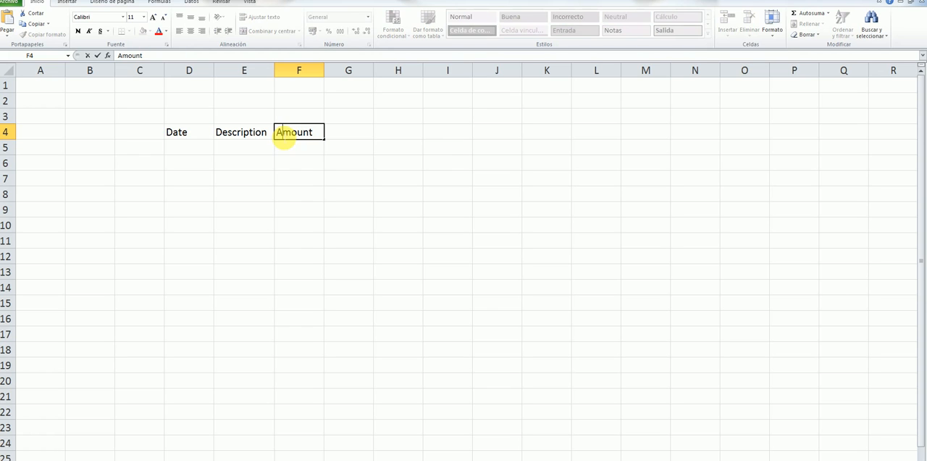
click(360, 134)
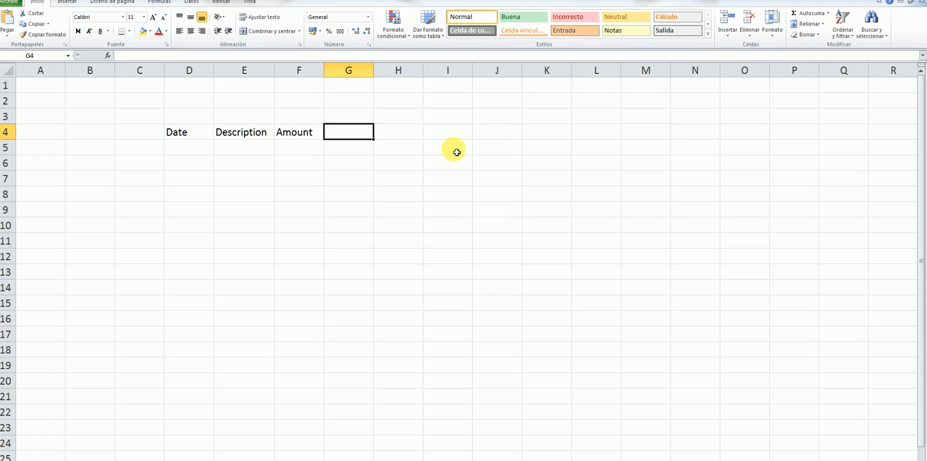
text(Balance)
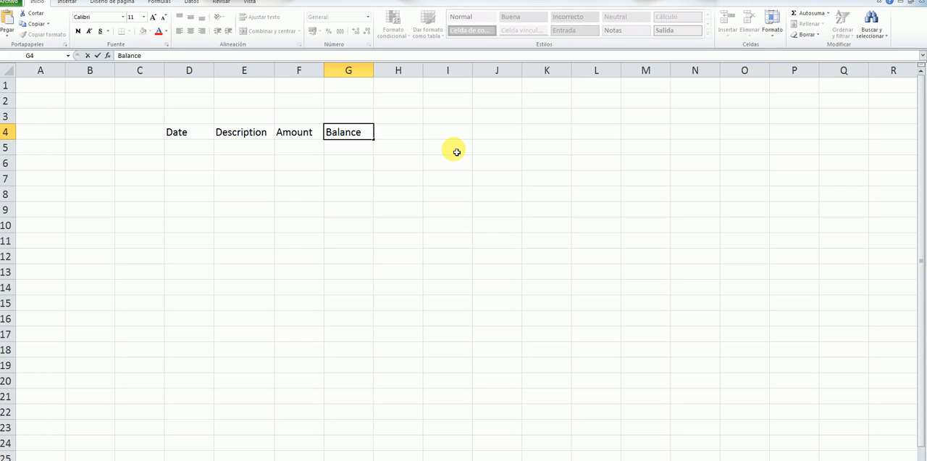
click(457, 196)
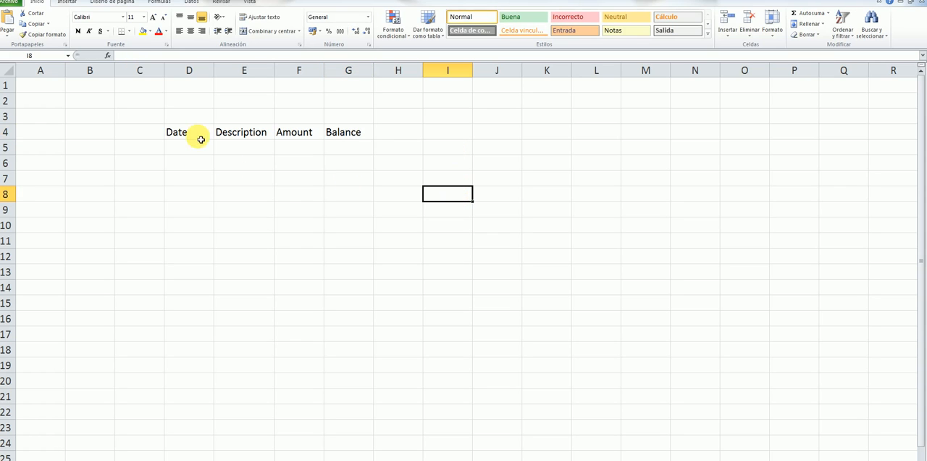
Step: Apply outside borders separately to each table column, D4:D13, E4:E13, F4:F13 and G4:G13
drag(186, 132, 211, 273)
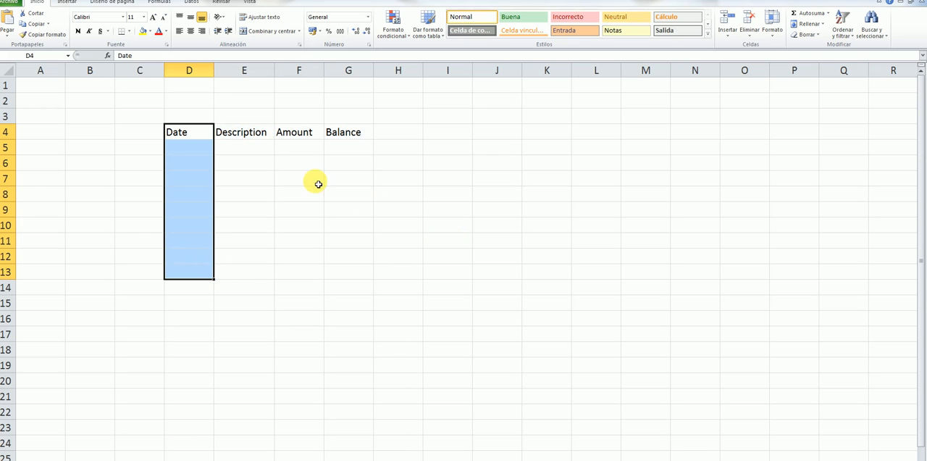
click(130, 32)
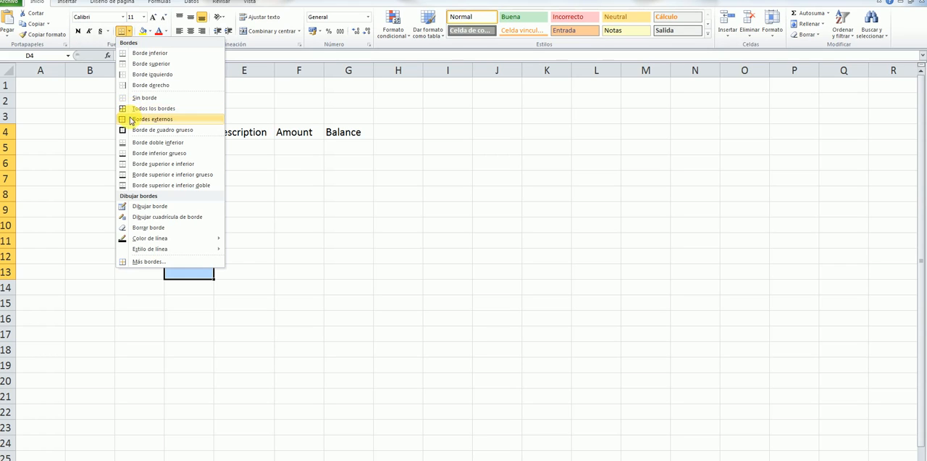
click(145, 118)
drag(248, 133, 263, 269)
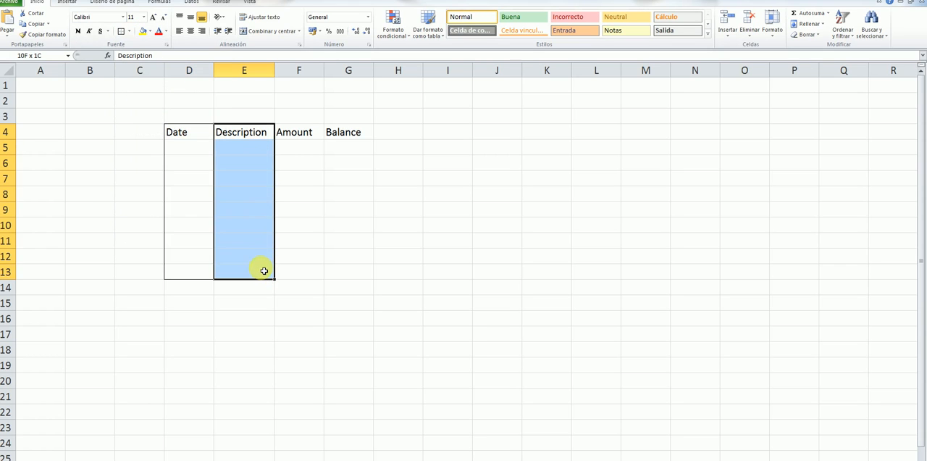
click(132, 34)
drag(300, 133, 312, 274)
click(122, 31)
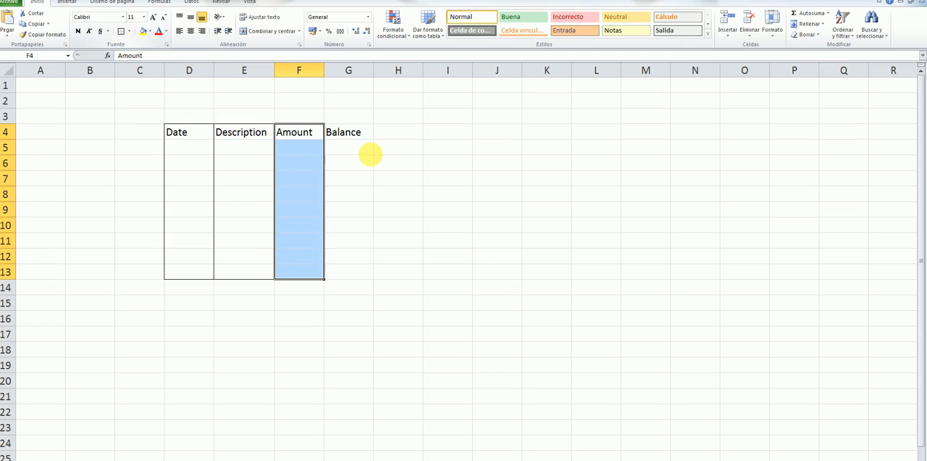
drag(365, 141, 363, 270)
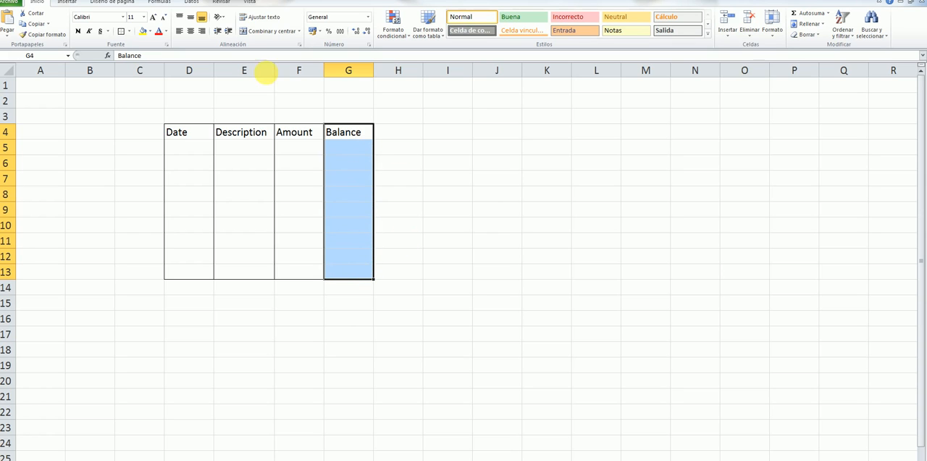
click(122, 32)
Step: Give the heading row D4:G4 an outside border and a light tan theme fill
drag(189, 135, 386, 136)
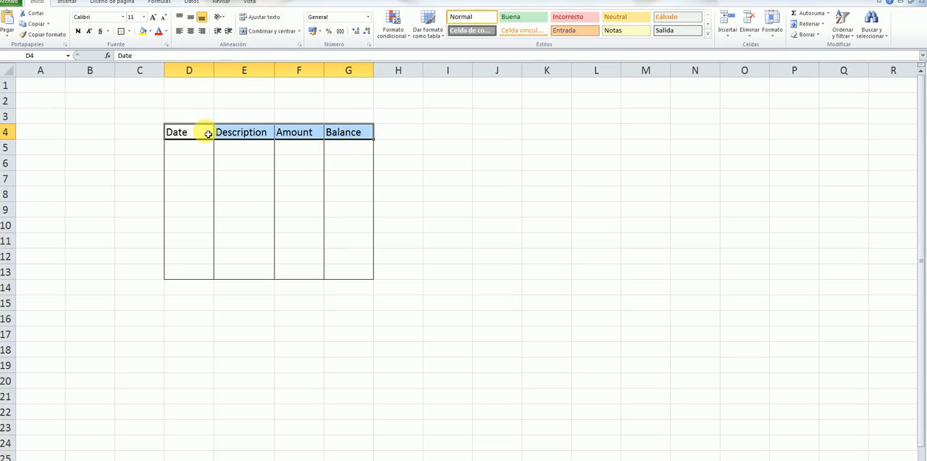
click(122, 32)
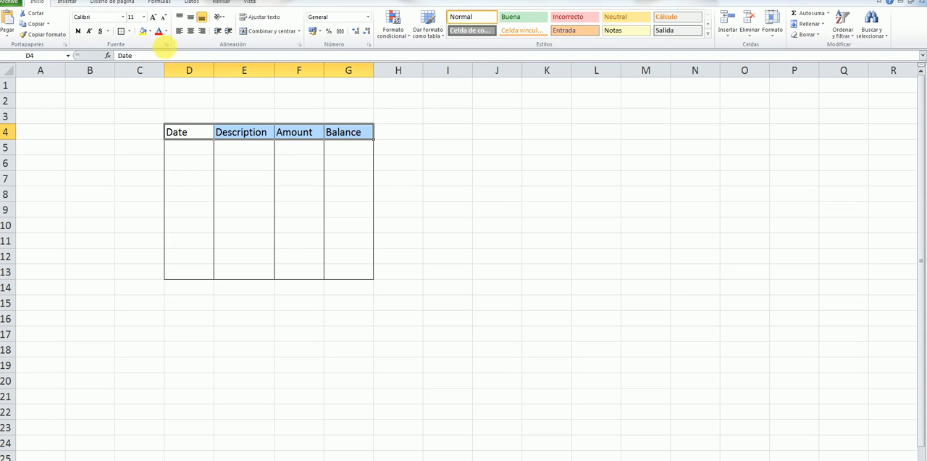
click(150, 31)
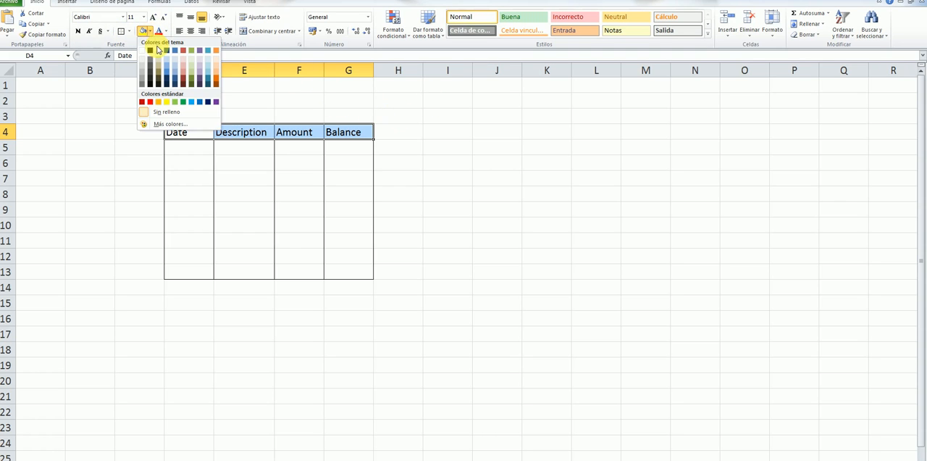
click(160, 53)
click(467, 136)
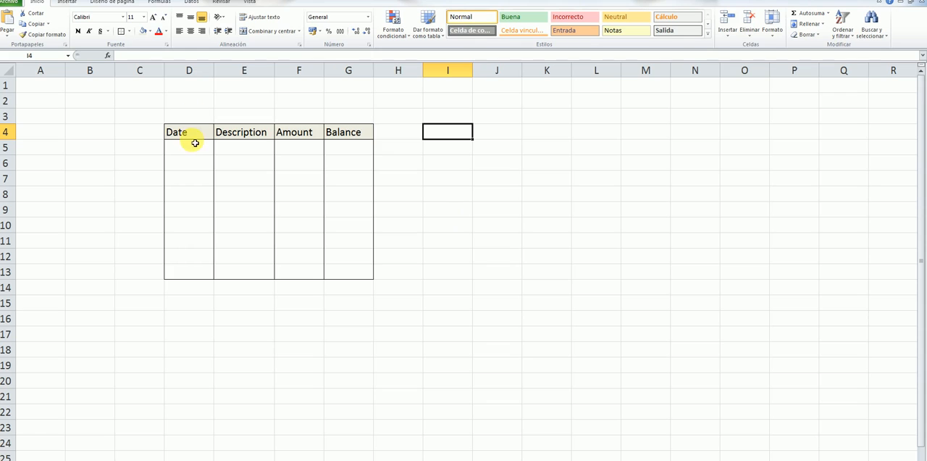
Step: Enter the date 01/01/2021 in D5, the first row under the Date heading
click(198, 152)
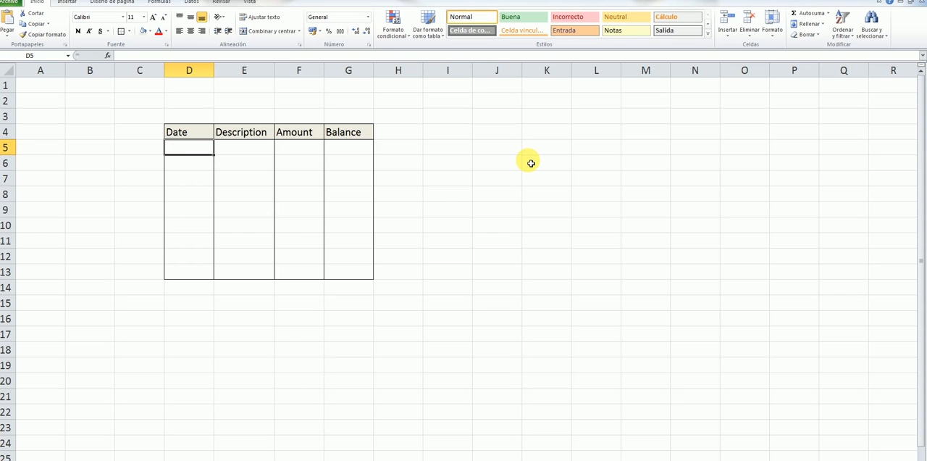
text(01)
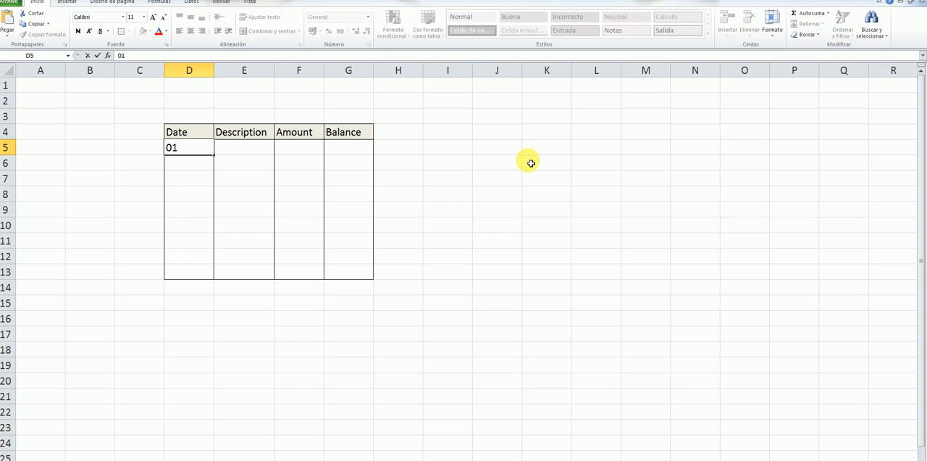
text(/01/2021)
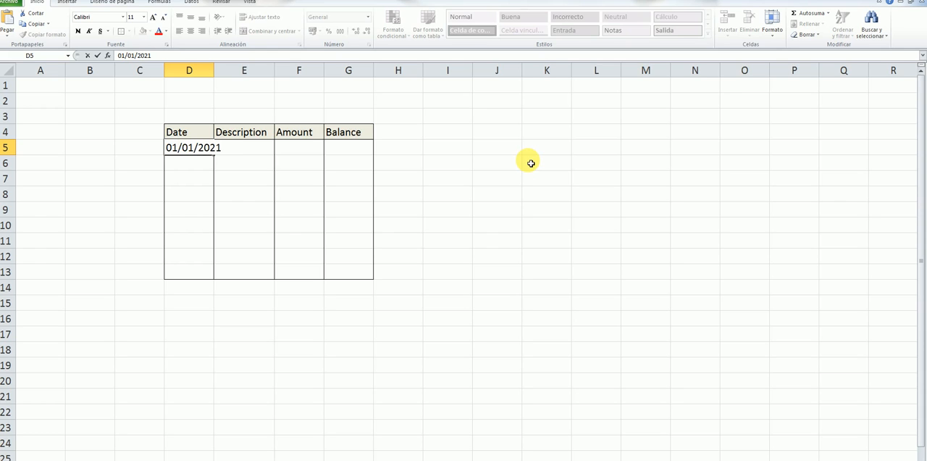
key(Return)
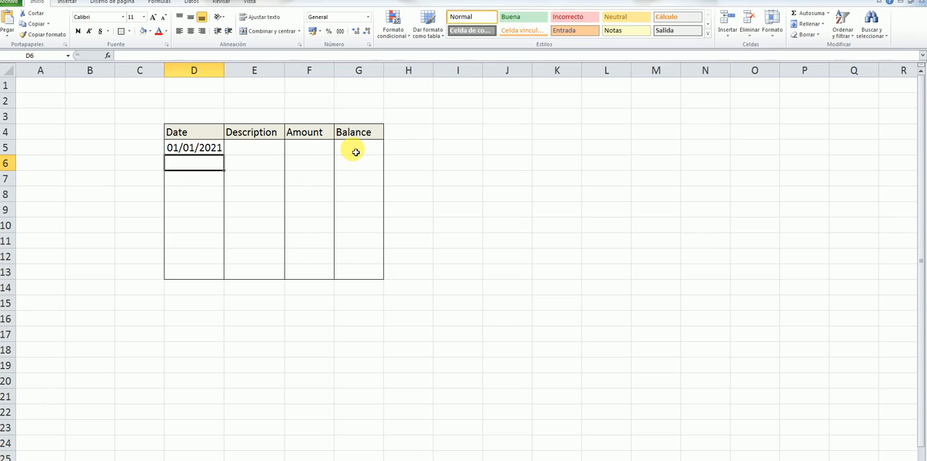
Step: Enter "Opening balance" as the description in E5 and autofit column E to its contents
click(258, 151)
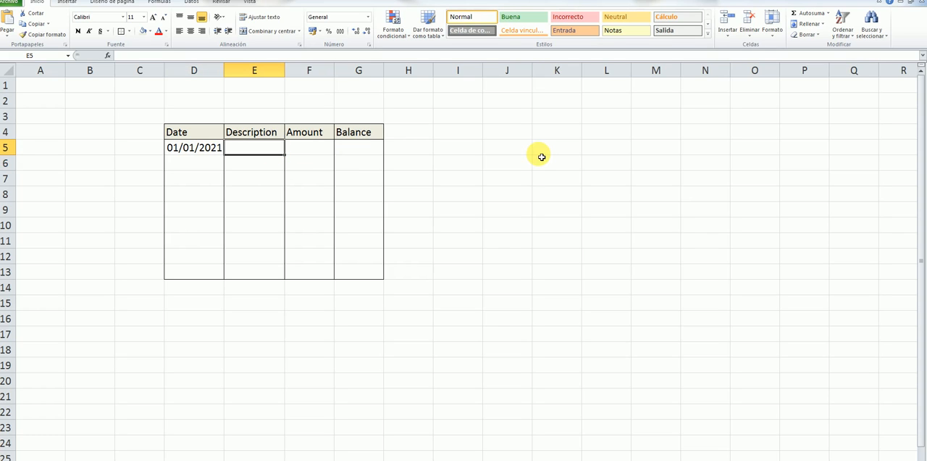
text(Ope)
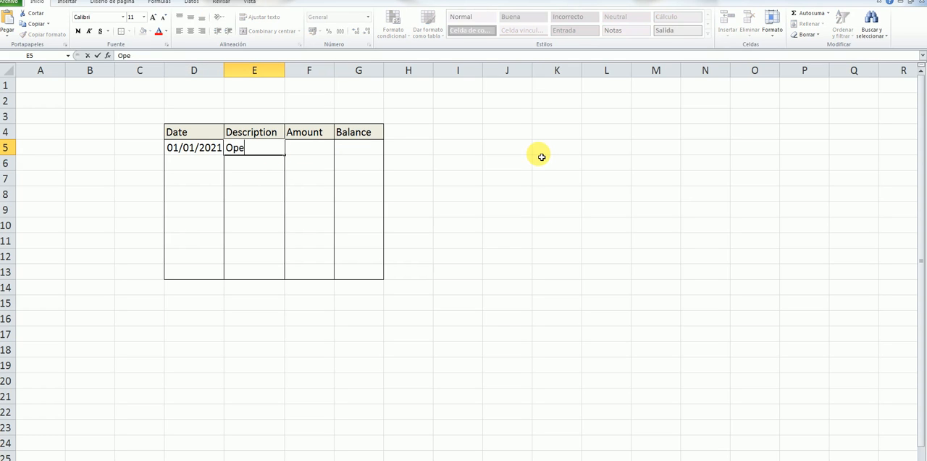
text(ning balance)
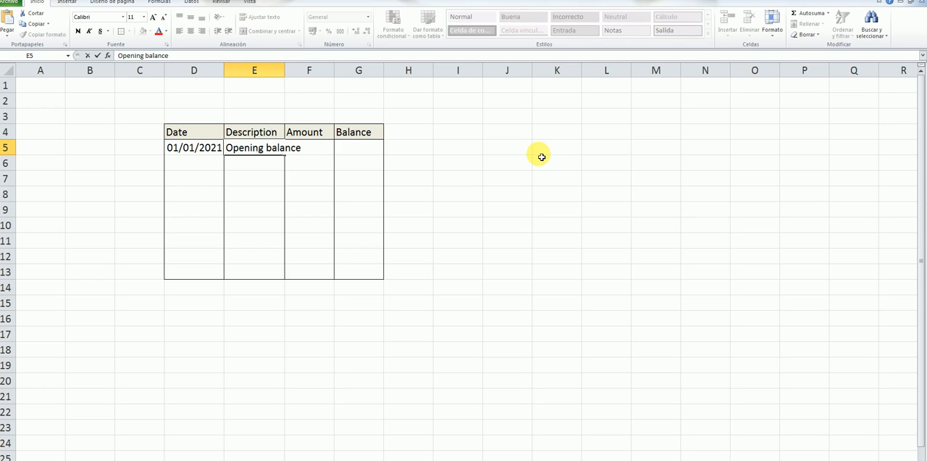
key(Return)
click(411, 151)
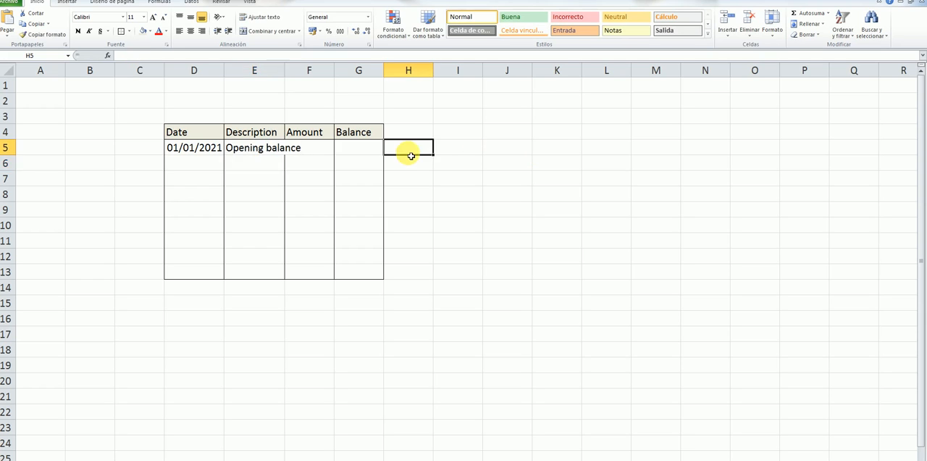
double_click(288, 76)
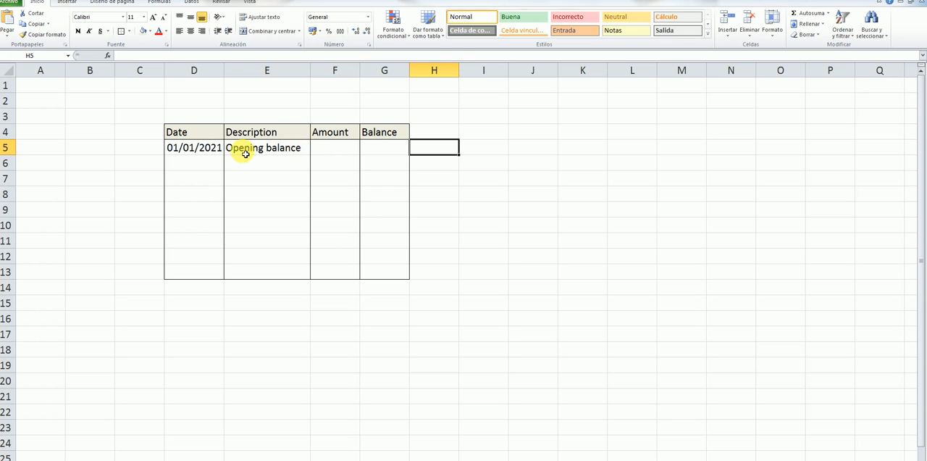
Step: Enter the opening balance 700 in G5 and give it the € Español accounting number format
click(391, 149)
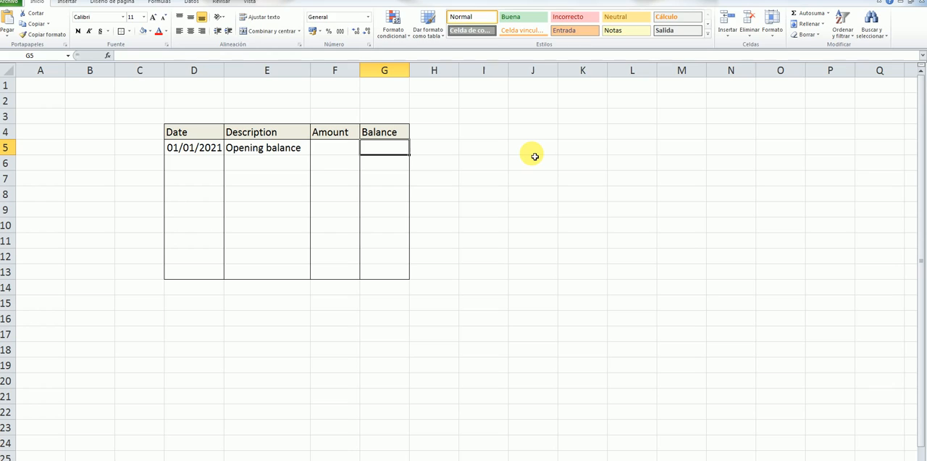
text(700)
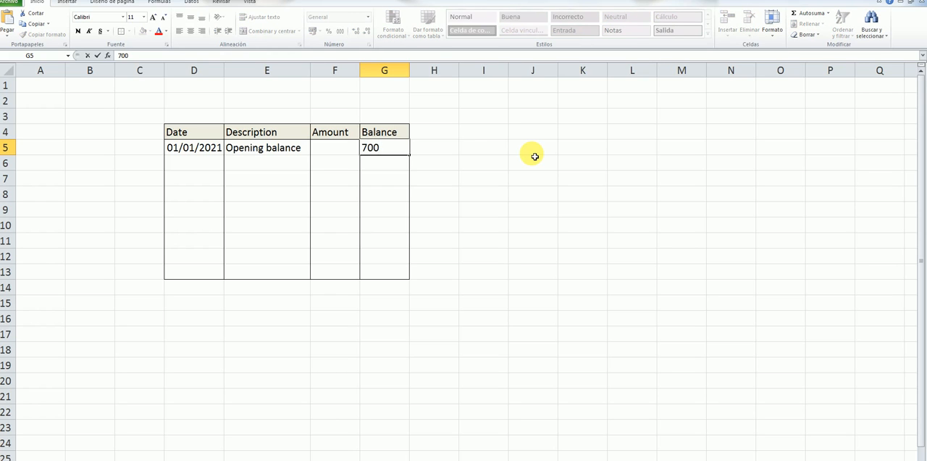
click(540, 150)
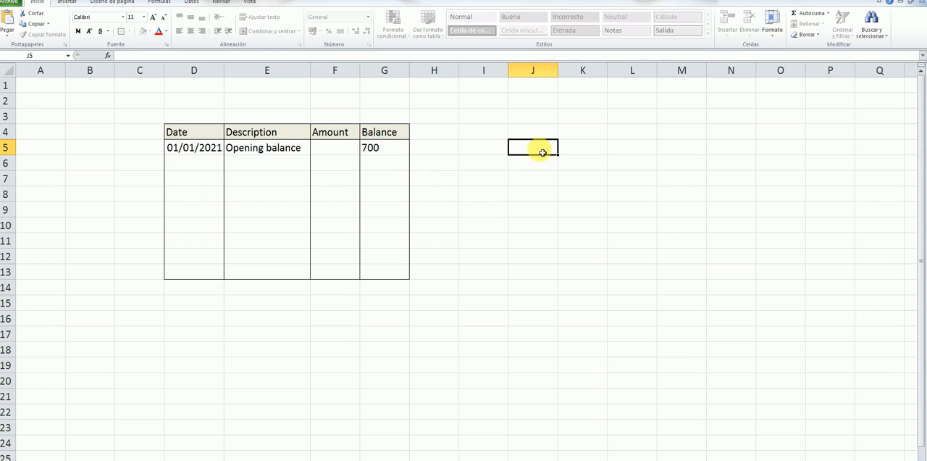
click(400, 152)
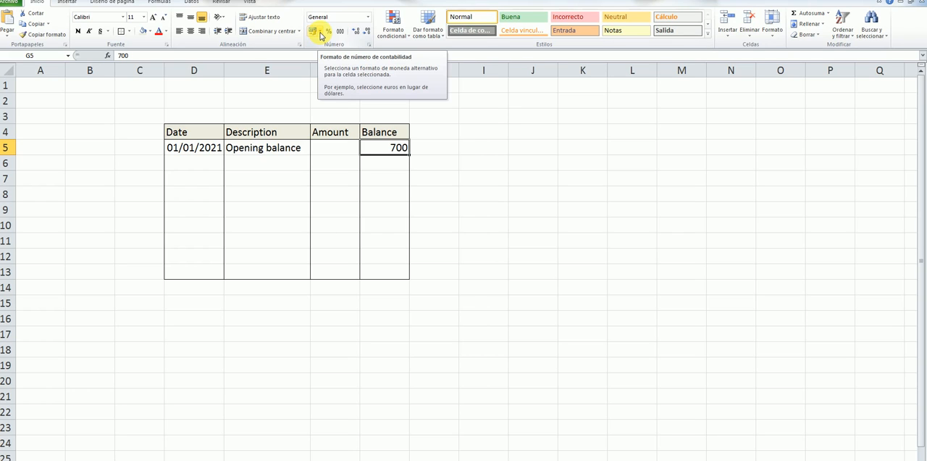
click(322, 31)
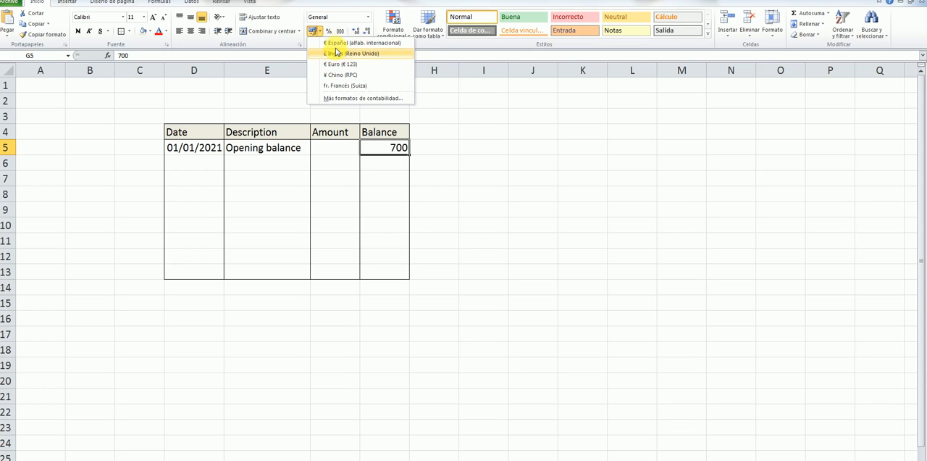
click(330, 44)
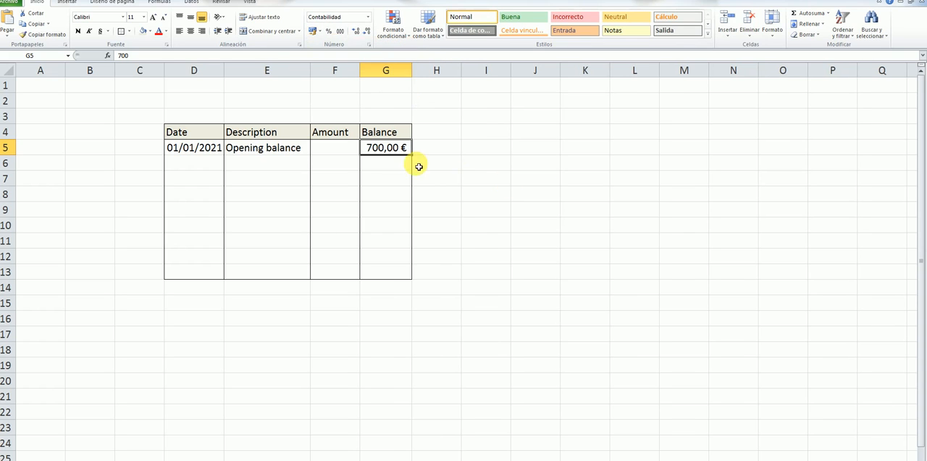
click(467, 146)
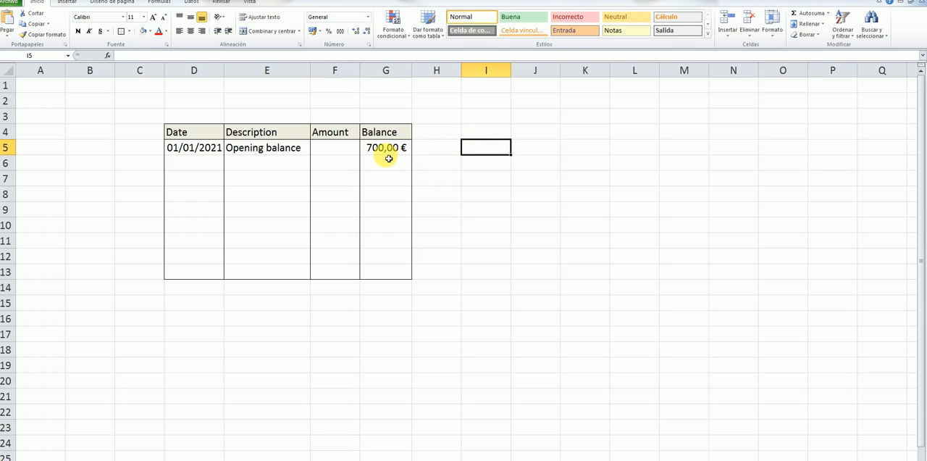
click(392, 150)
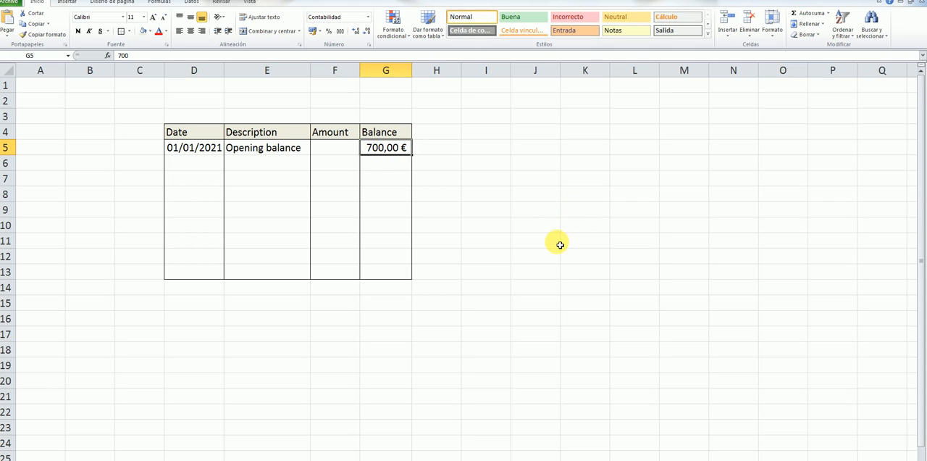
Step: Enter the date 05/01/2021 in D6 for the second statement row
click(202, 163)
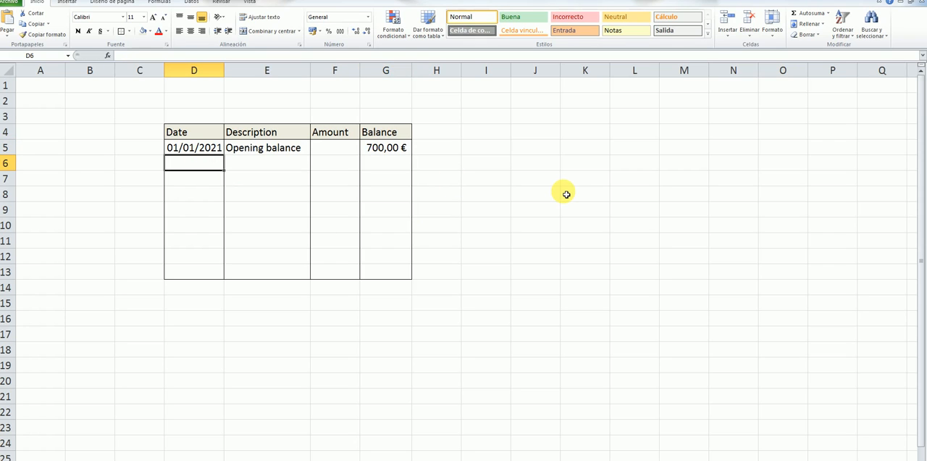
text(05)
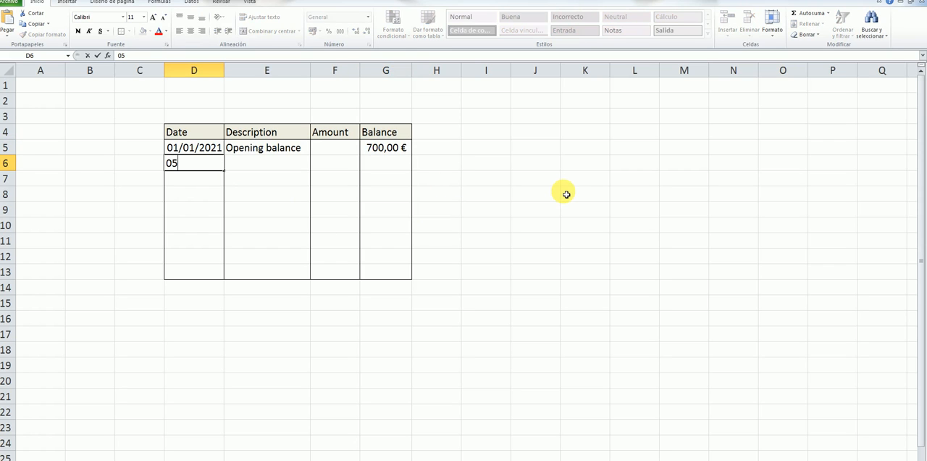
text(/01/2021)
Step: Enter the description "Invoice" in E6 with a capital first letter
click(257, 165)
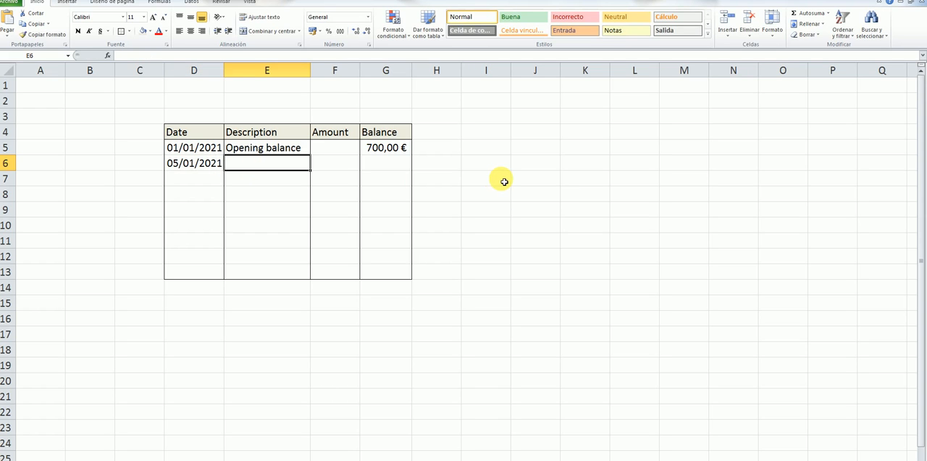
text(invo)
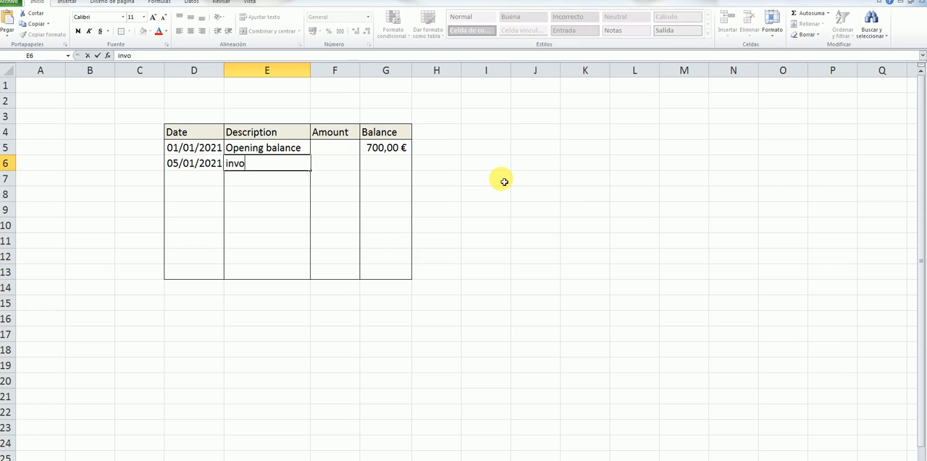
text(ice)
click(231, 164)
key(BackSpace)
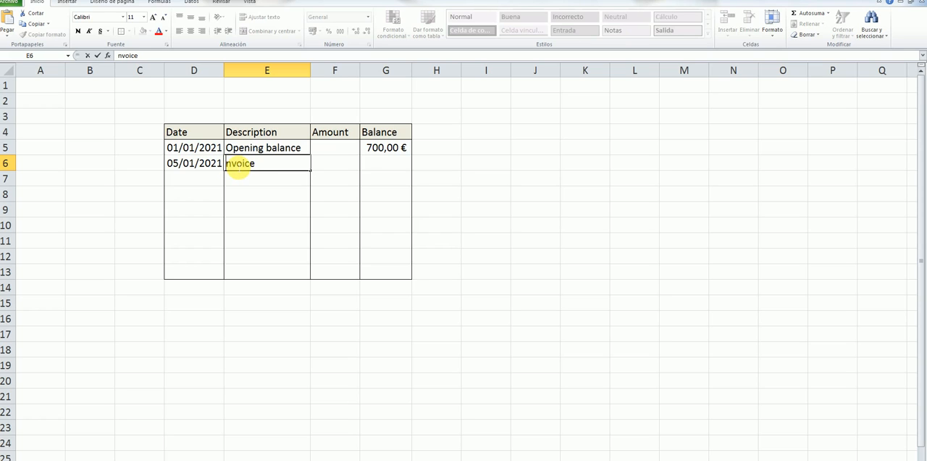
text(I)
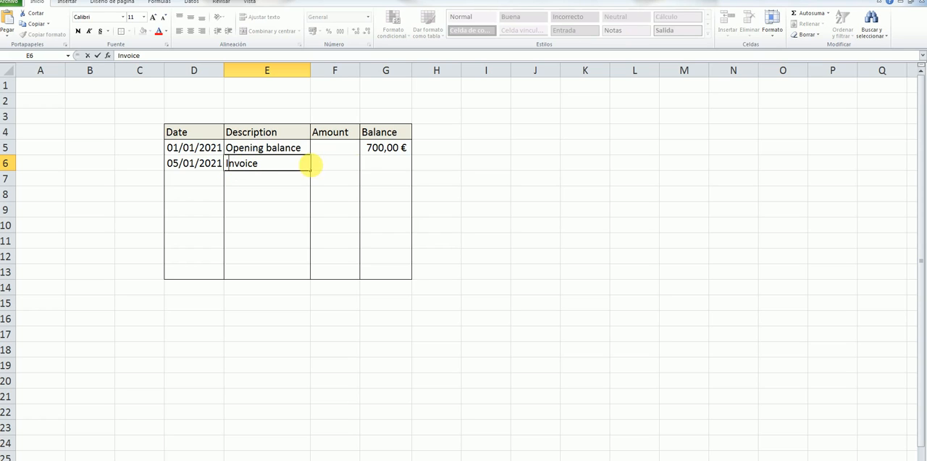
Step: Enter the invoice amount as the negative value -200 in F6
click(351, 166)
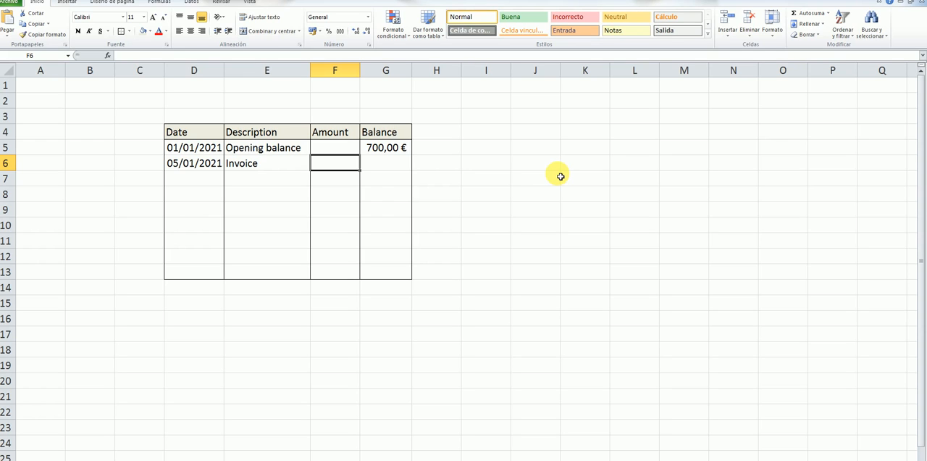
text(2)
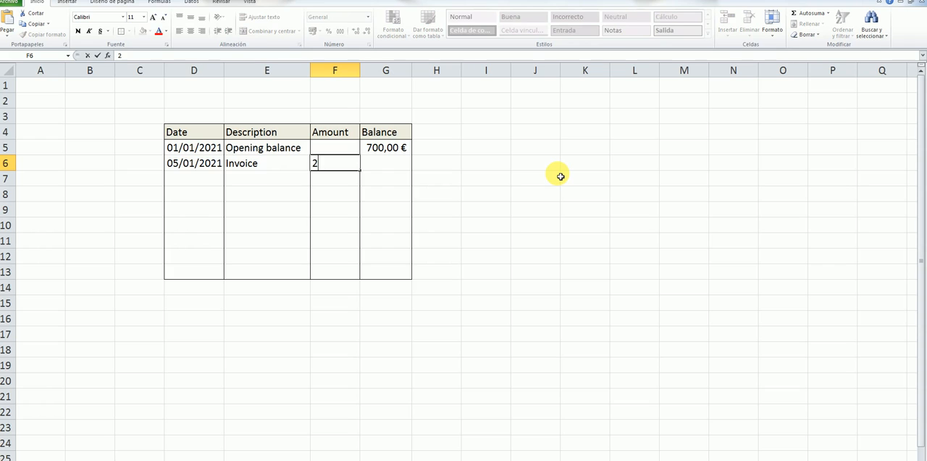
key(BackSpace)
text(-)
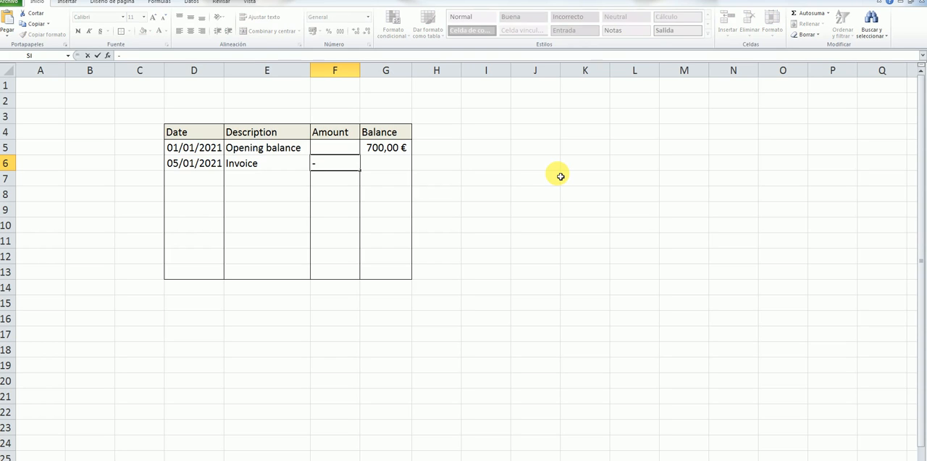
text(200)
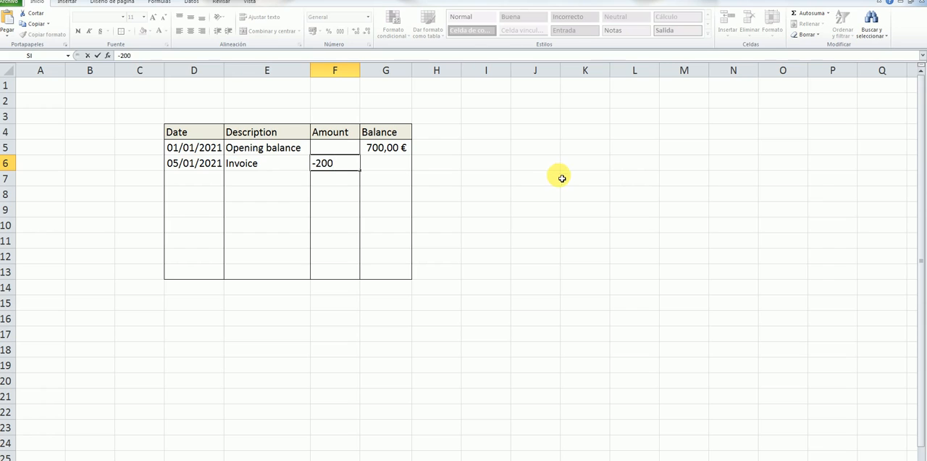
click(563, 178)
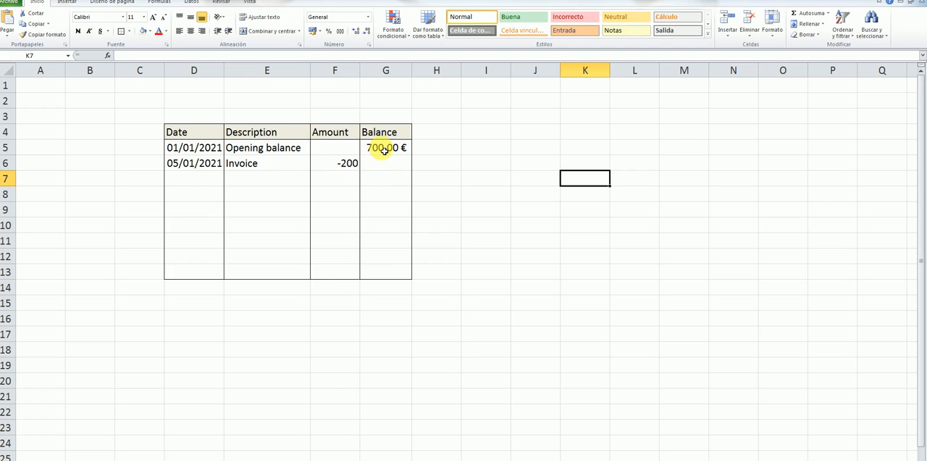
Step: Apply the euro accounting number format to the Balance cells G5:G13
drag(384, 149, 381, 269)
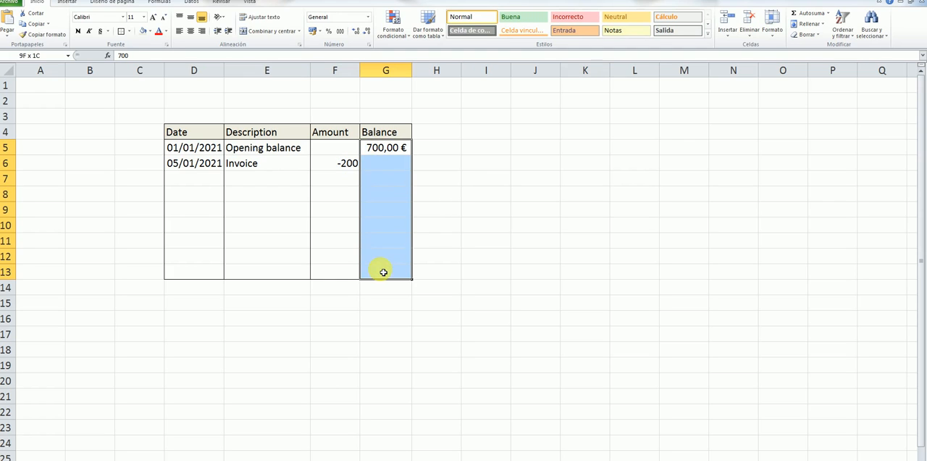
click(320, 31)
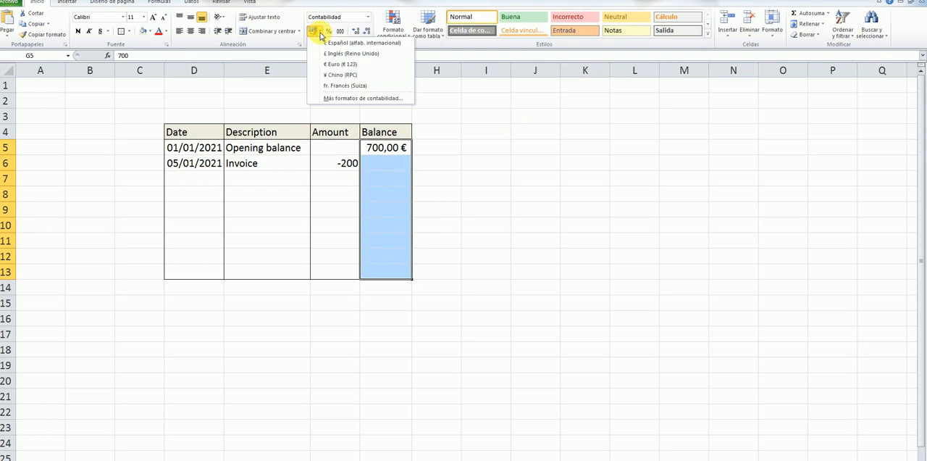
click(344, 64)
click(439, 161)
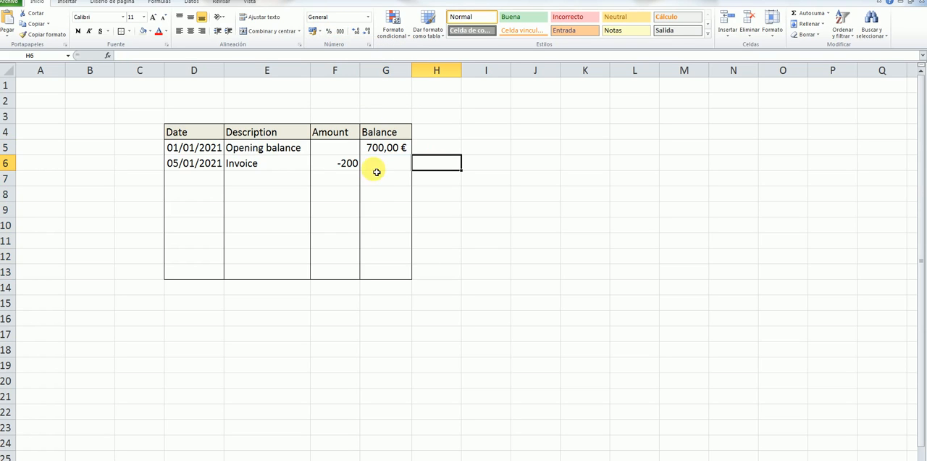
Step: Apply the € Español accounting number format to the Amount cells F6:F13
drag(348, 163, 352, 274)
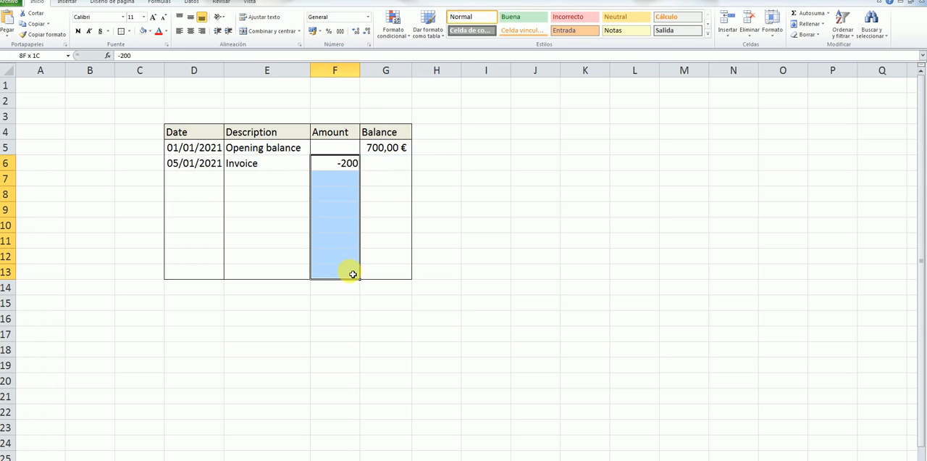
click(323, 33)
click(337, 42)
click(480, 147)
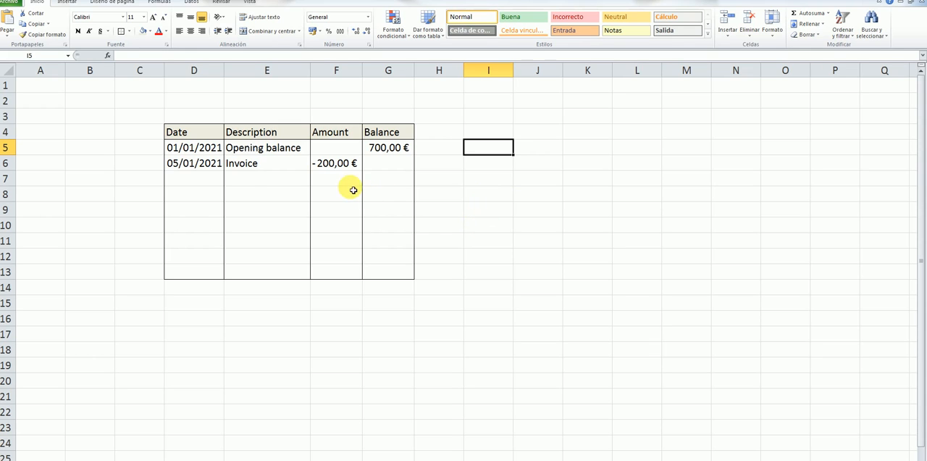
Step: Enter the date 10/01/2021 in D7 and the description "Electricity" in E7
click(213, 181)
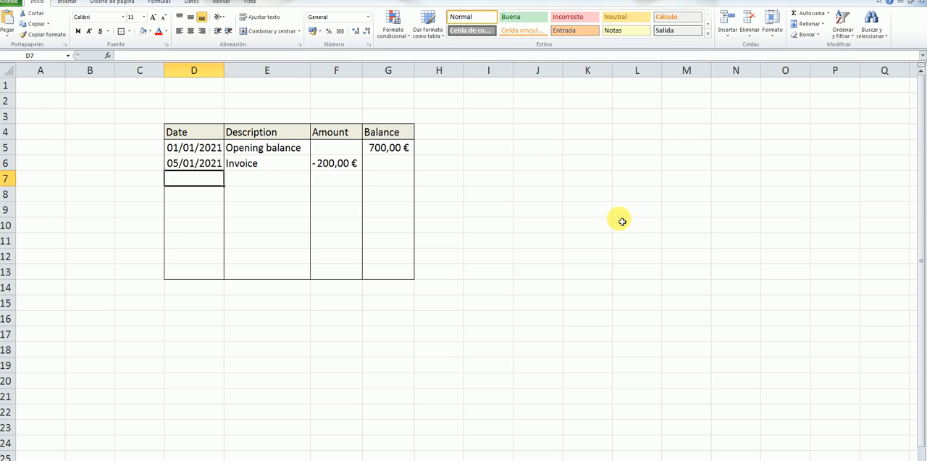
text(10)
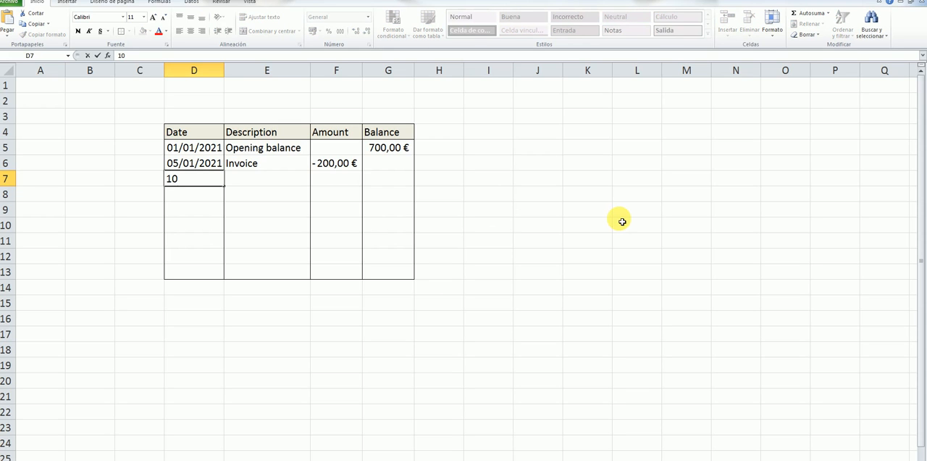
text(/01/2021)
click(288, 181)
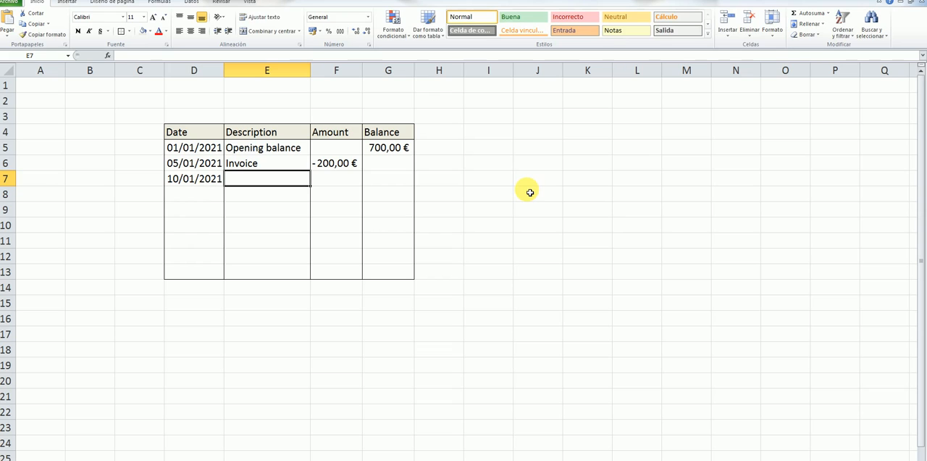
text(El)
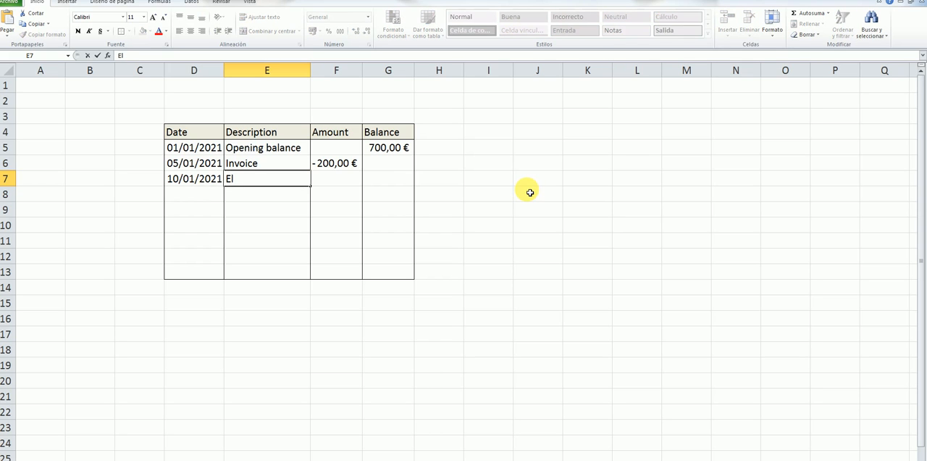
text(ectricity)
Step: Enter the electricity amount as the negative value -150,45 in F7
click(329, 181)
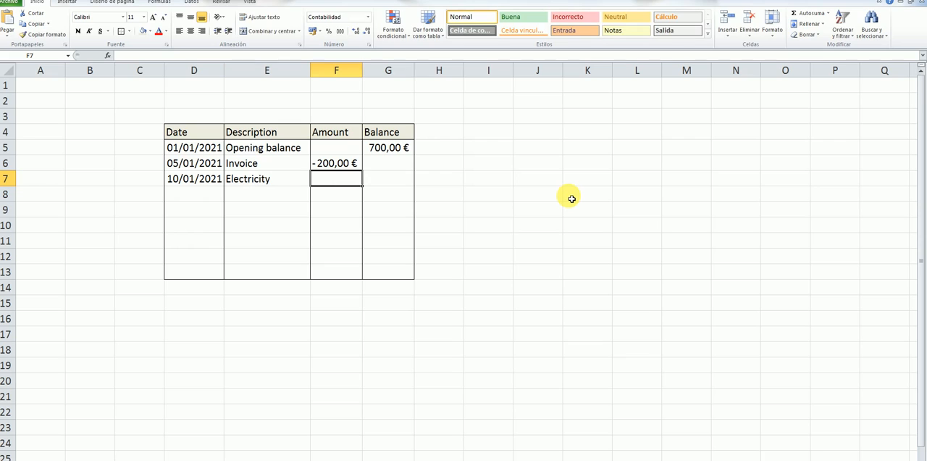
text(15)
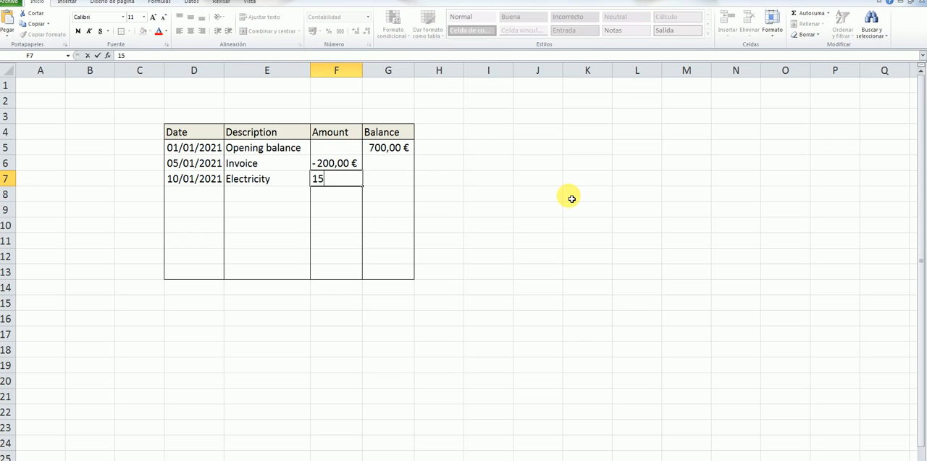
text(0)
text(,45)
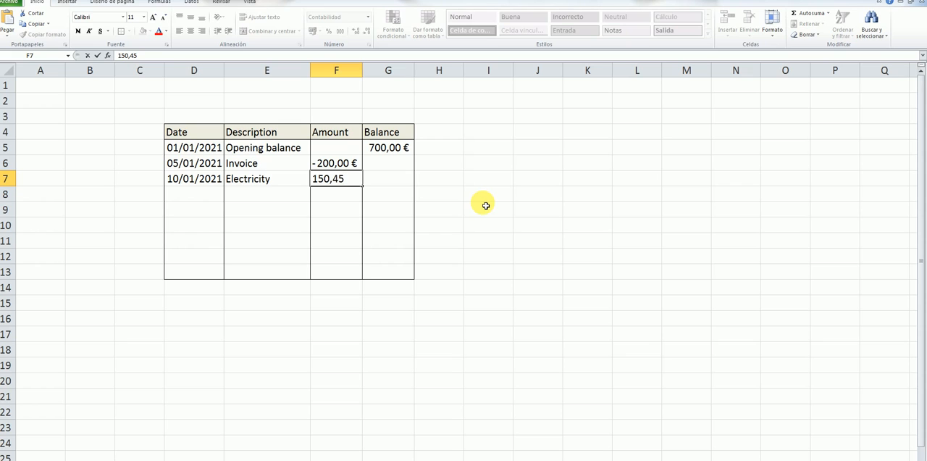
key(Return)
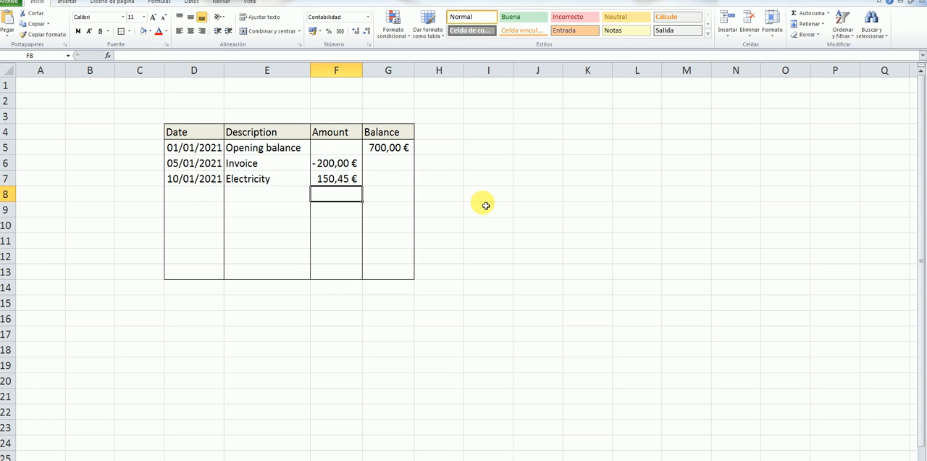
double_click(327, 181)
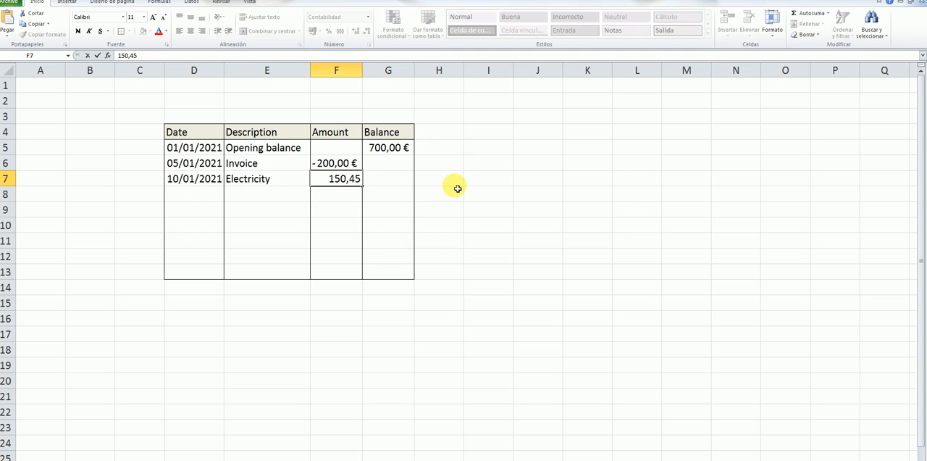
text(-)
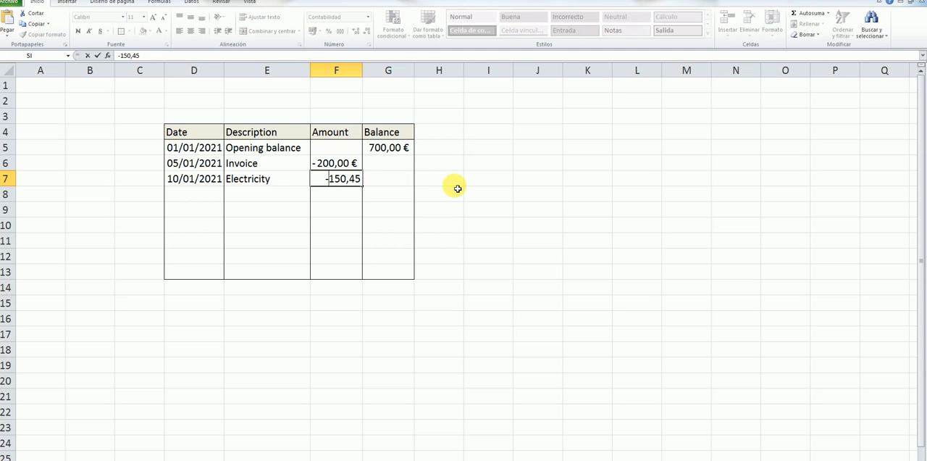
key(Return)
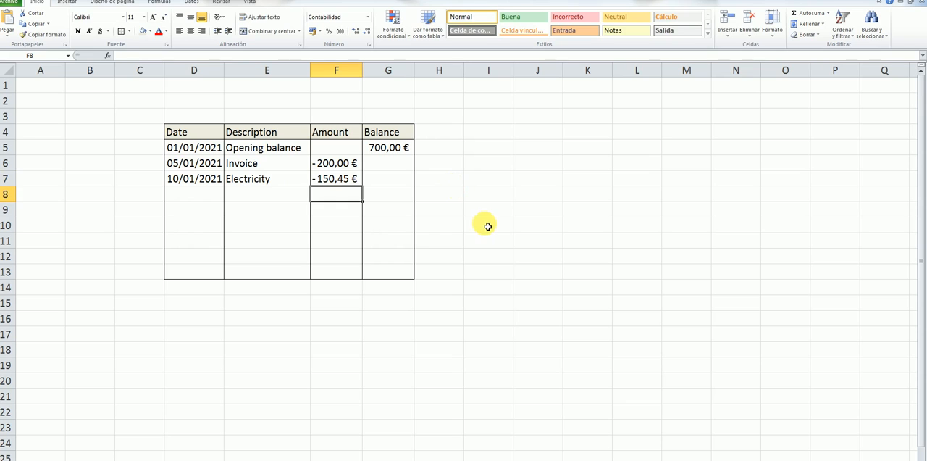
Step: Enter the date 20/01/2021 in D8 for the transaction following Electricity
click(220, 199)
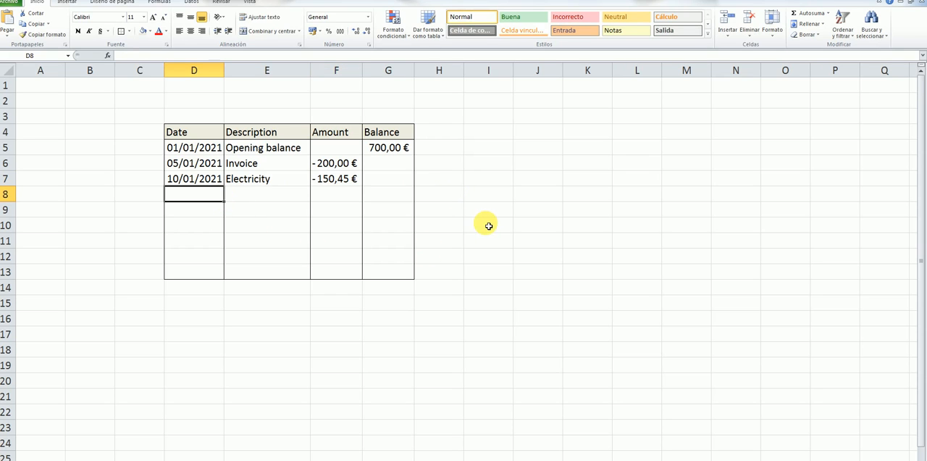
text(20/)
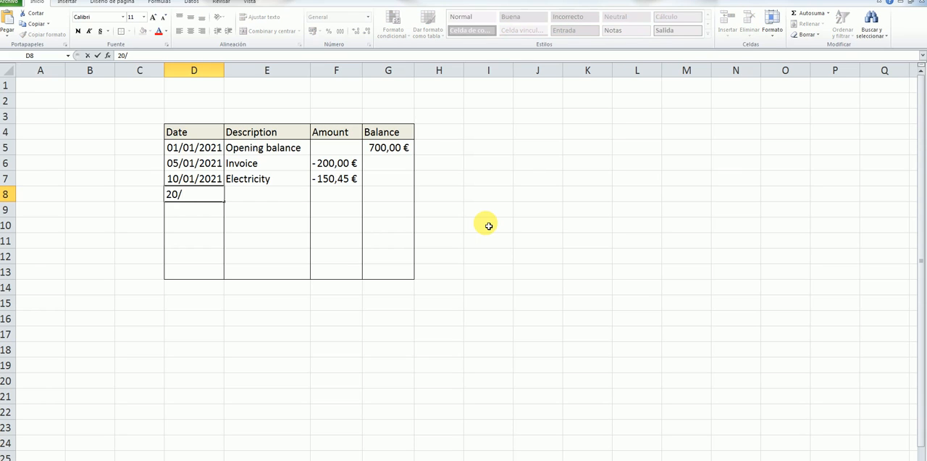
text(01/2021)
key(Tab)
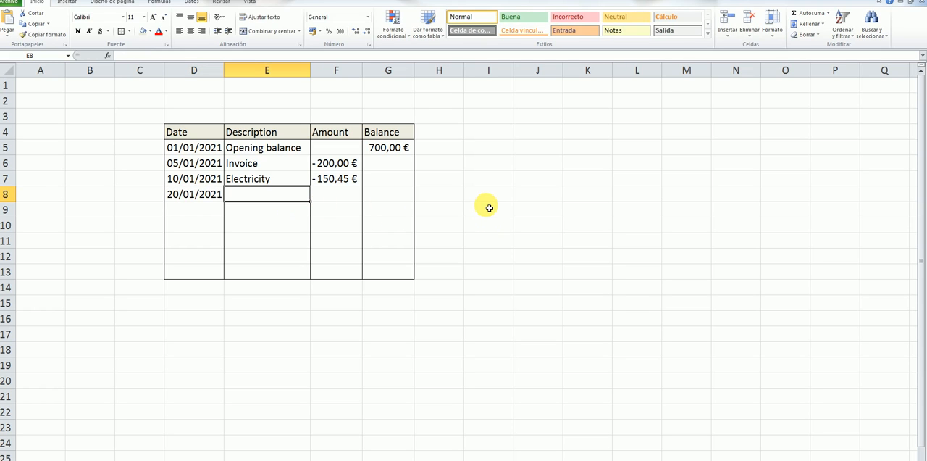
Step: Enter the description "Bonus" in E8 with a capital first letter
text(bo)
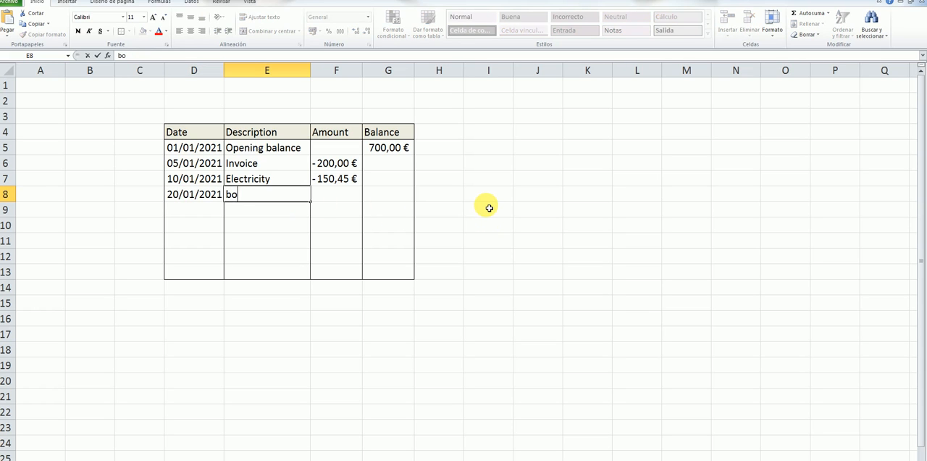
text(nus)
key(BackSpace)
key(BackSpace)
key(BackSpace)
key(BackSpace)
key(BackSpace)
text(Bonus)
Step: Enter the bonus amount as the positive value 120 in F8
click(357, 199)
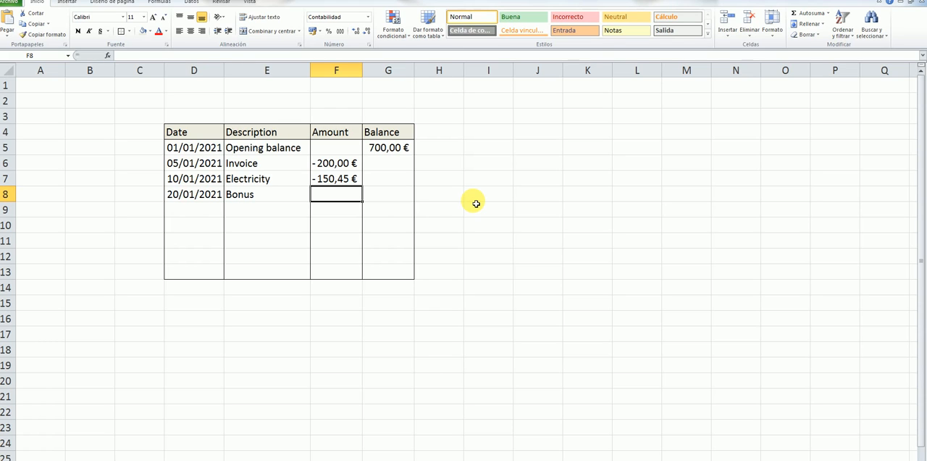
text(120)
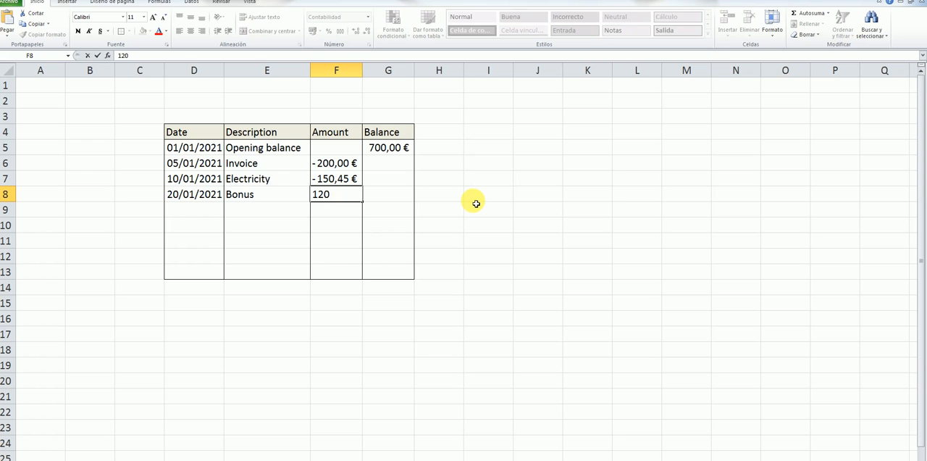
key(Return)
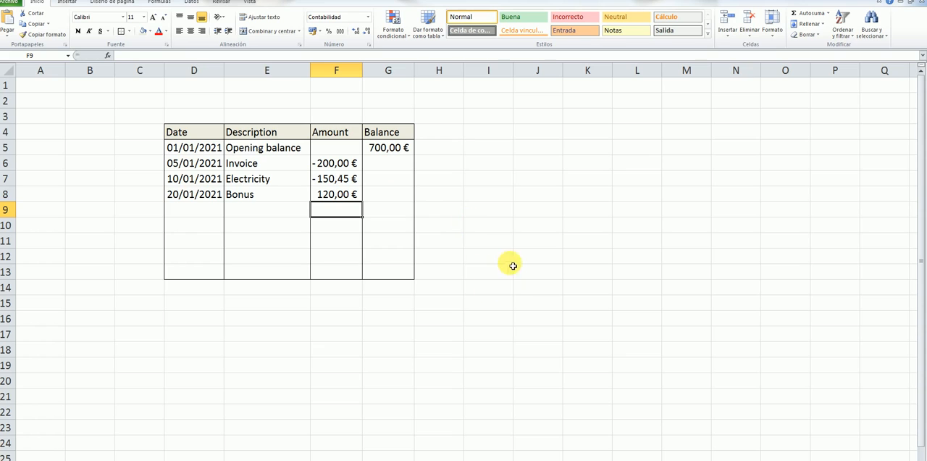
Step: Enter the date 22/01/2021 in D9 and the description "credit card" in E9
click(197, 210)
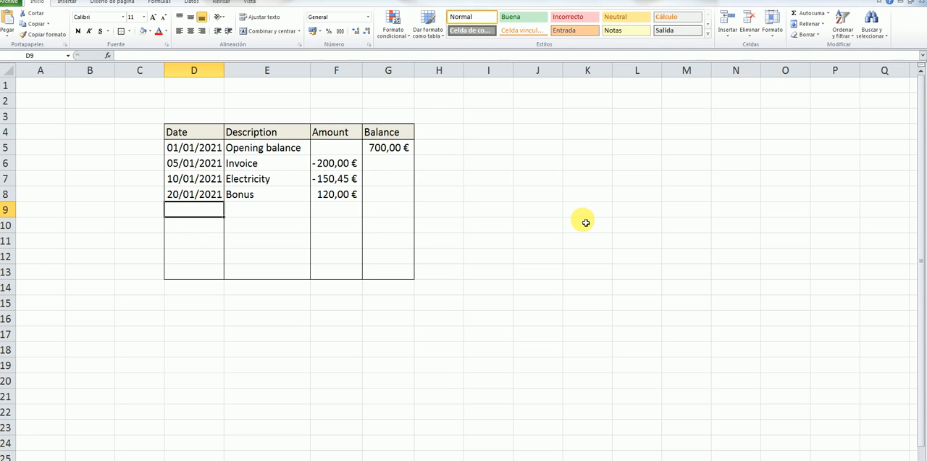
text(22/)
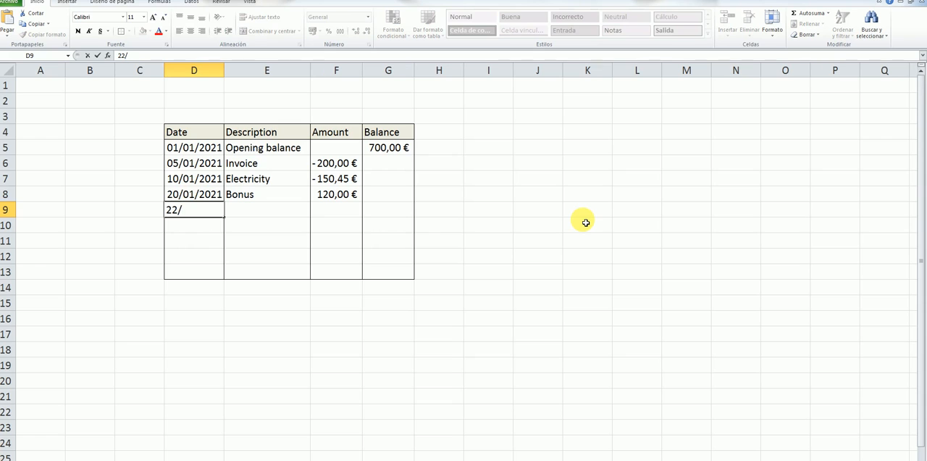
text(01/2021)
click(252, 214)
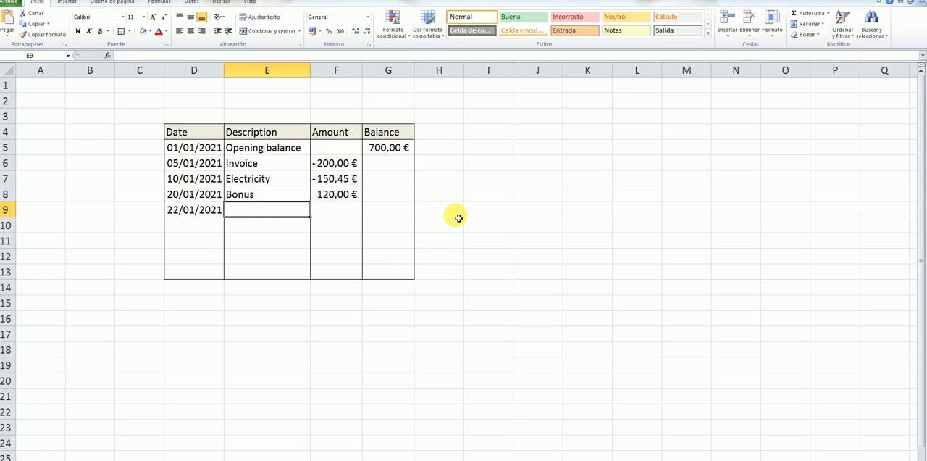
text(c)
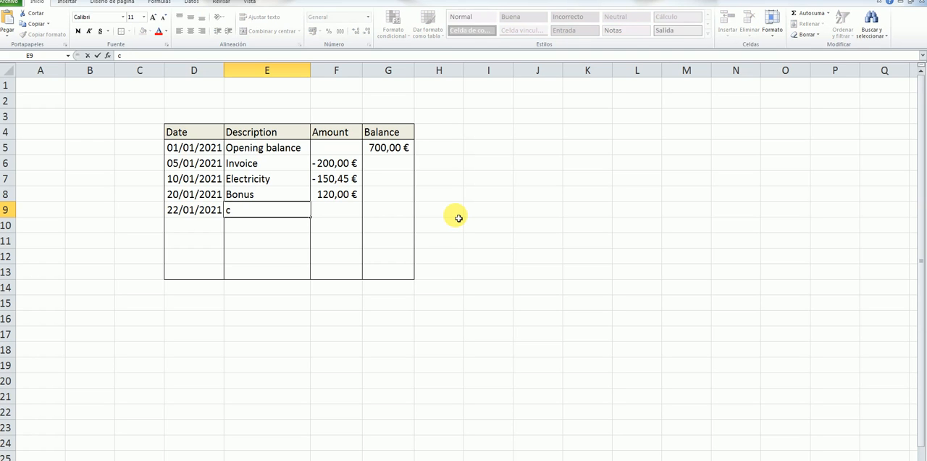
text(redit card)
Step: Enter the credit card amount as the negative value -450 in F9
click(355, 213)
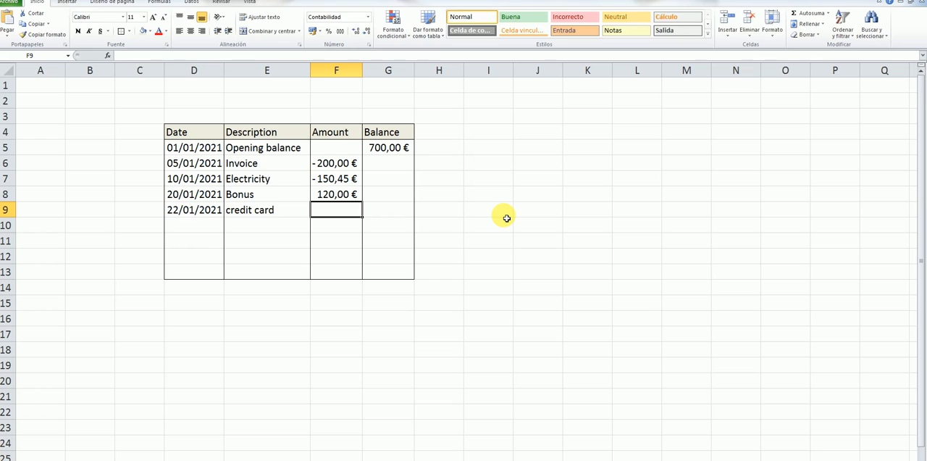
text(-)
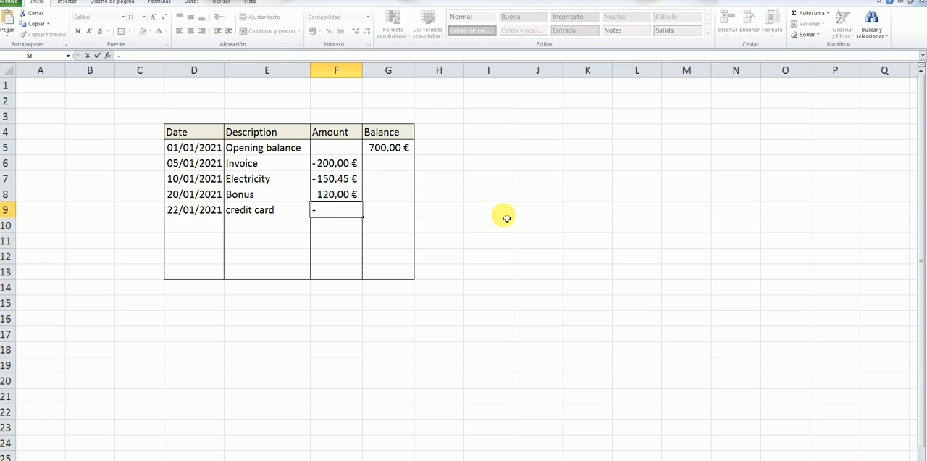
text(450)
key(Return)
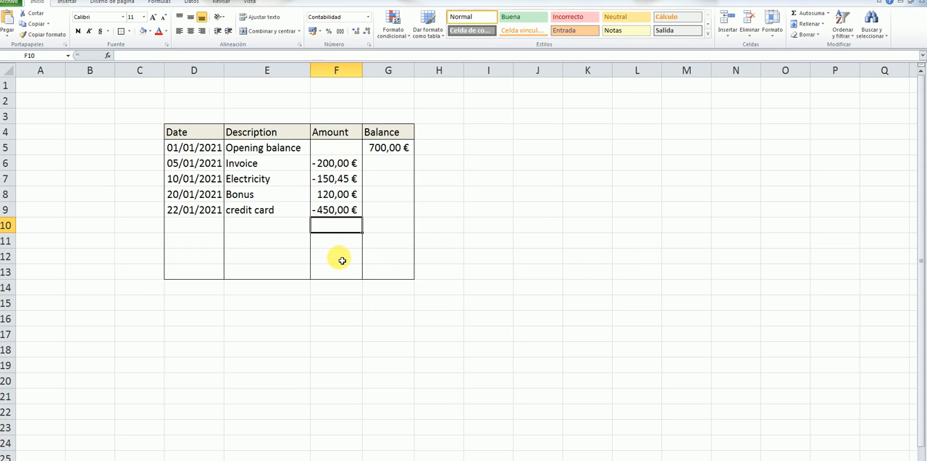
Step: Enter the date 25/01/2021 in D10 and the description "Bonus" in E10
click(202, 228)
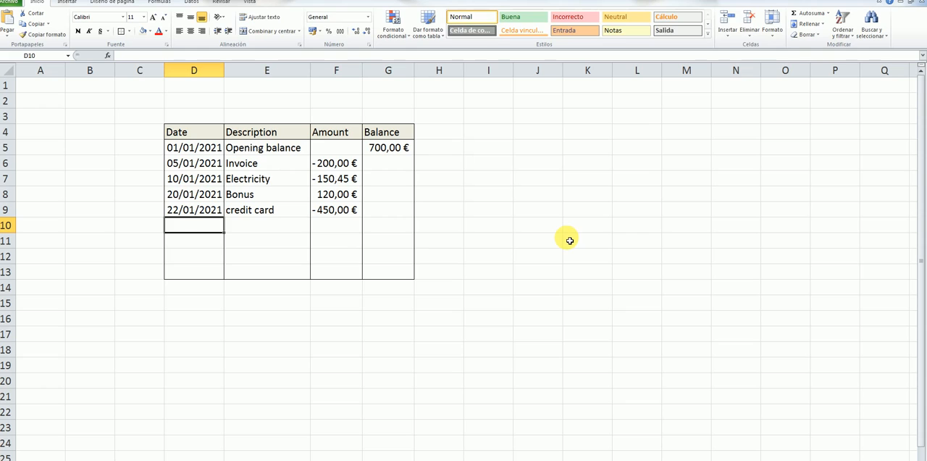
text(25/)
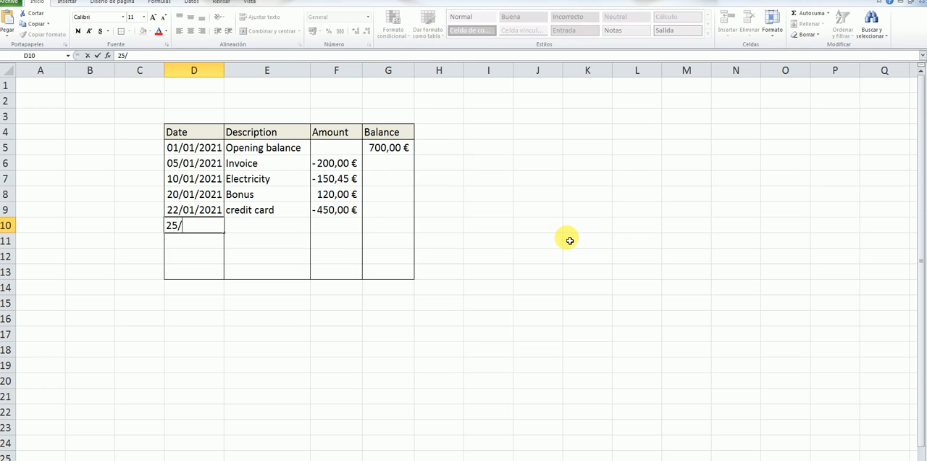
text(01/2021)
click(296, 229)
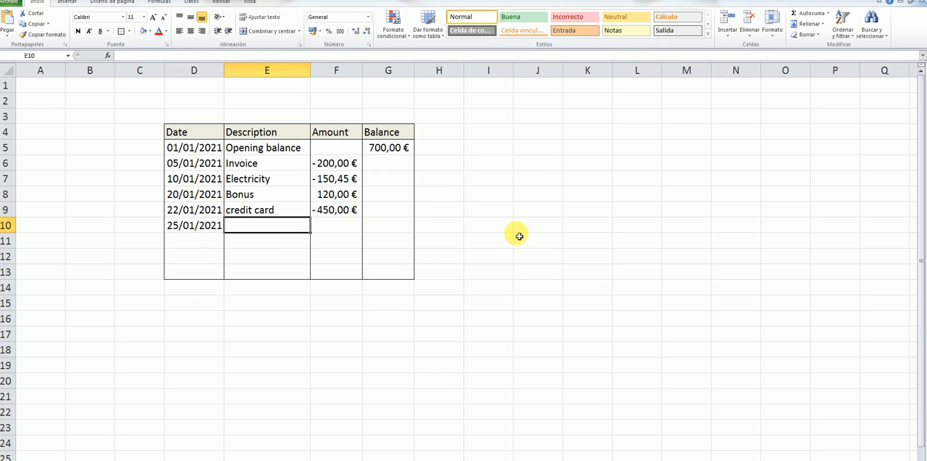
text(Bo)
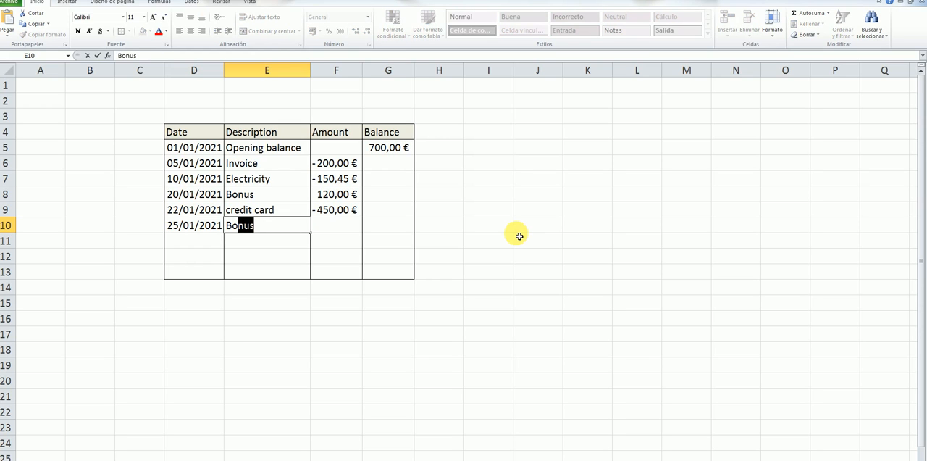
text(nus)
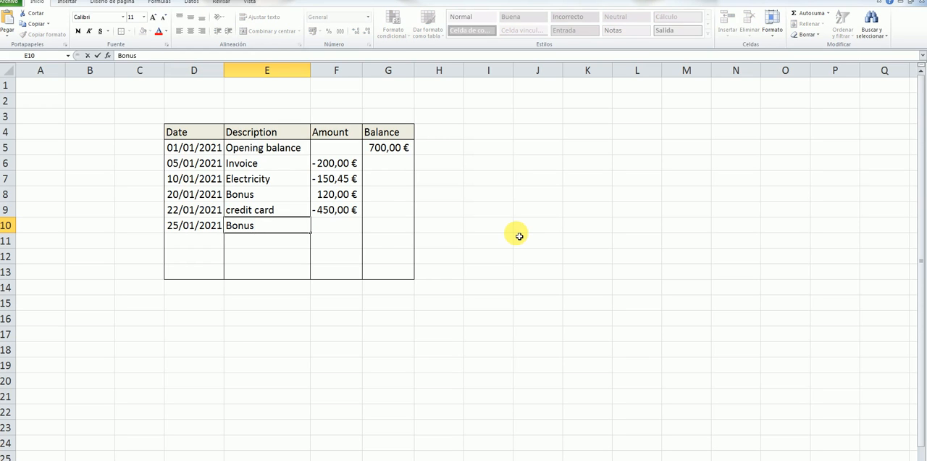
Step: Enter the second bonus amount as the positive value 100 in F10
click(347, 227)
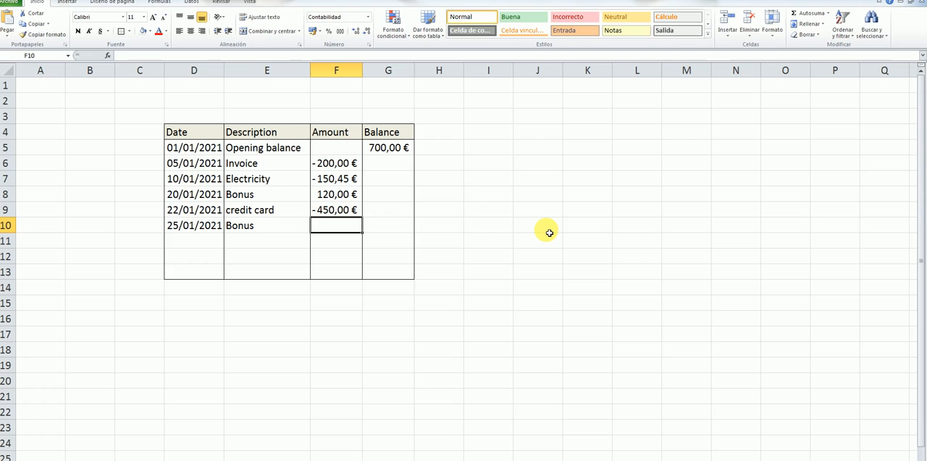
text(100)
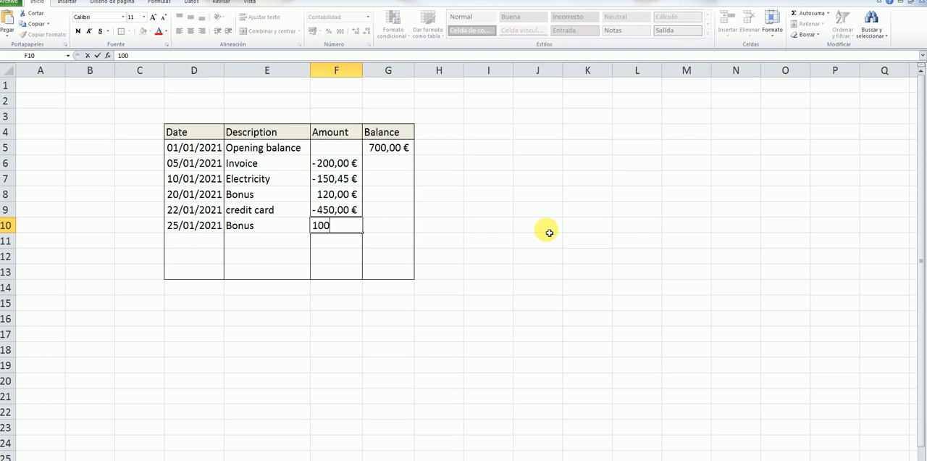
key(Return)
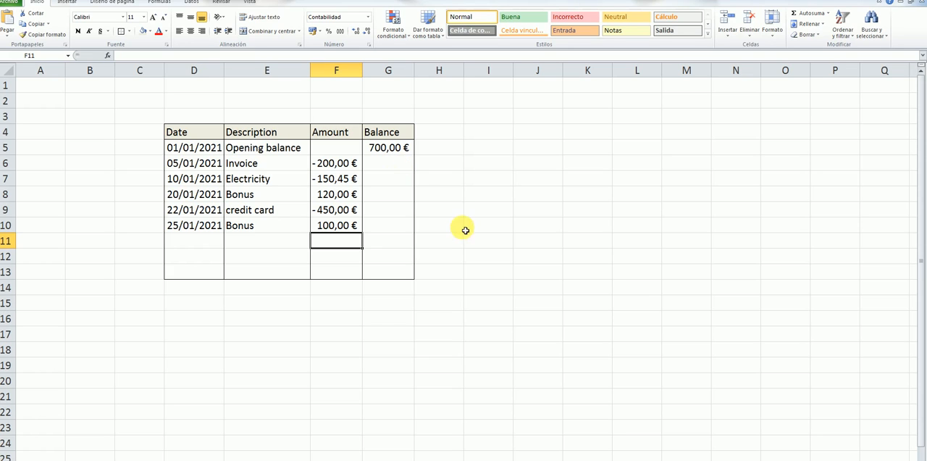
Step: Select D11, view the downloaded house and keys picture from the Chrome browser, close it and return to the Excel worksheet
click(219, 244)
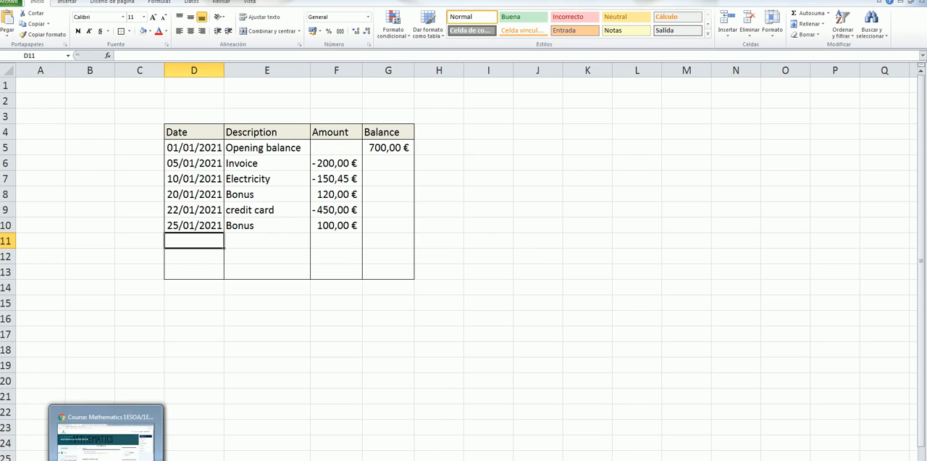
click(107, 456)
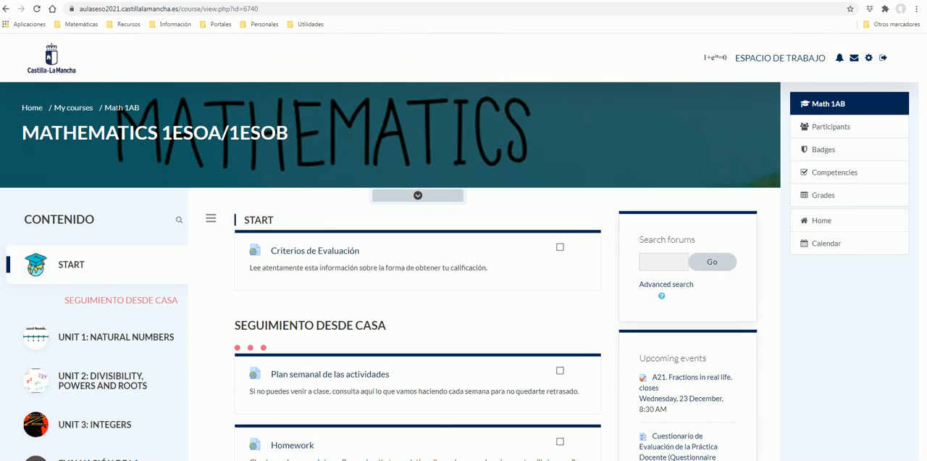
click(324, 459)
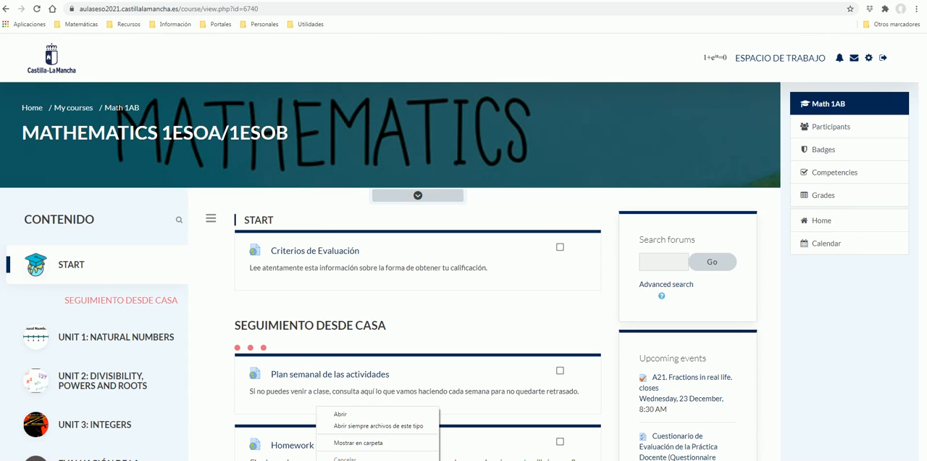
click(341, 417)
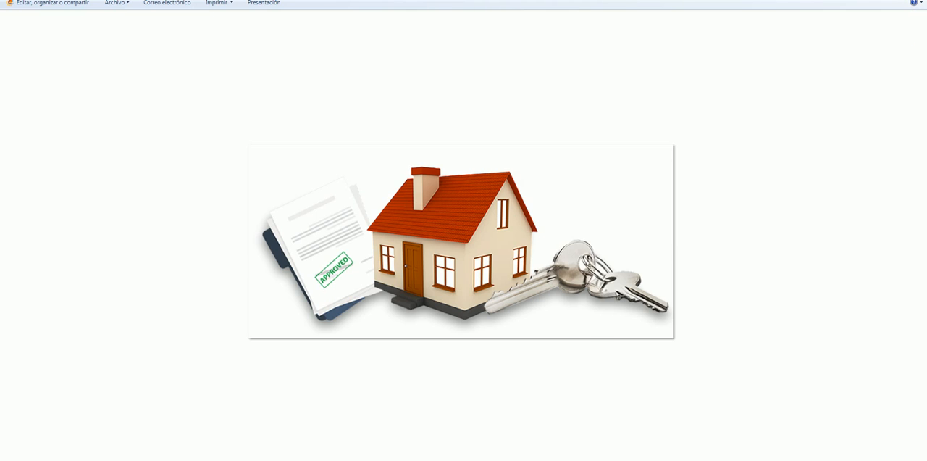
click(898, 1)
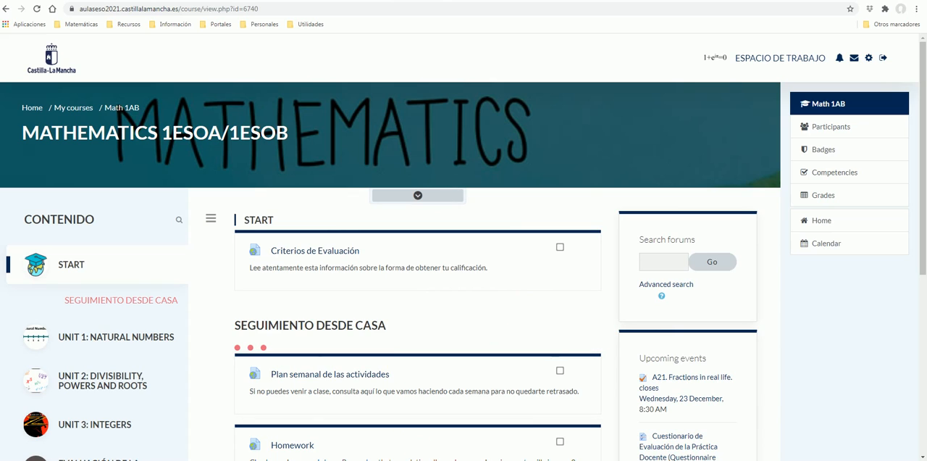
mouse_move(167, 459)
click(167, 439)
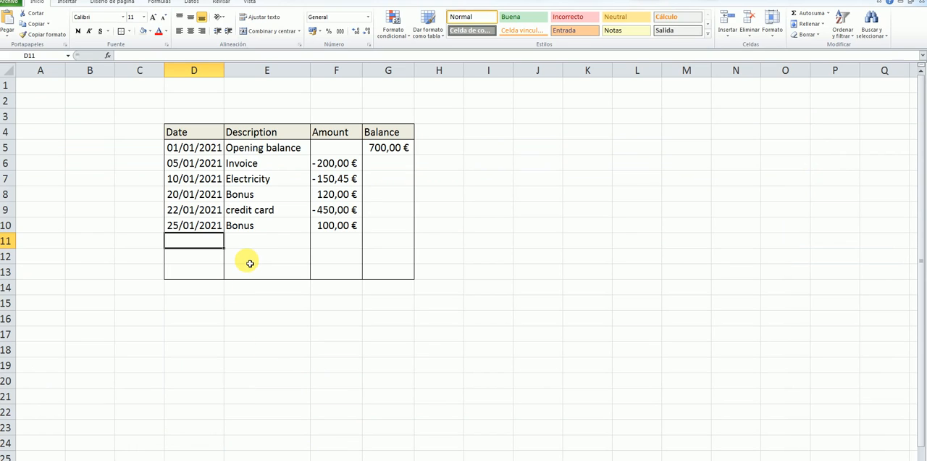
Step: Enter the date 26/01/2021 in D11 and the description "mortgage" in E11
text(26/)
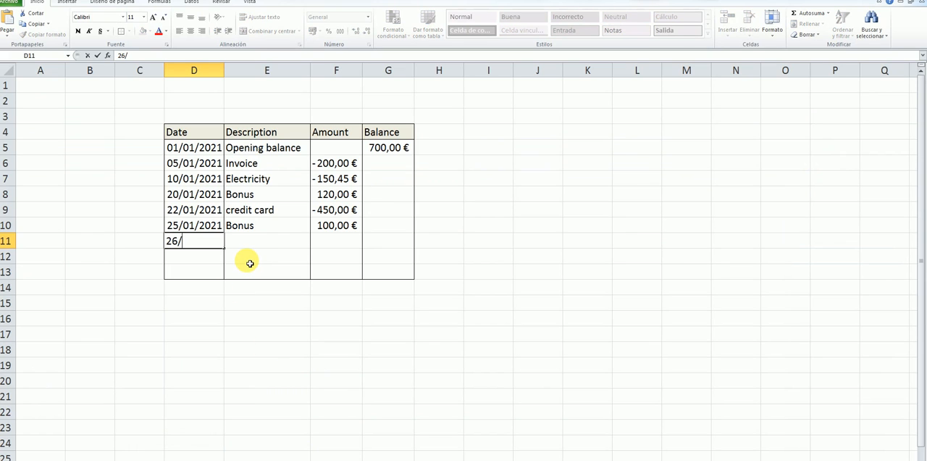
text(01/2021)
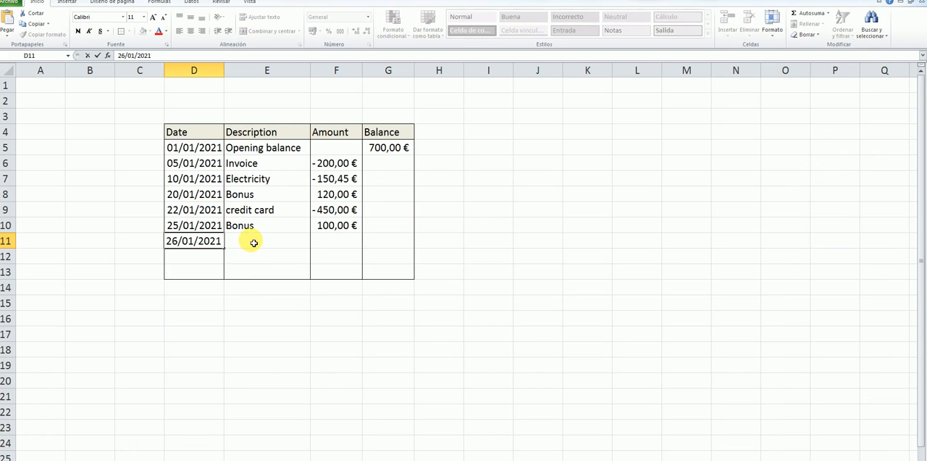
click(251, 241)
text(motgage)
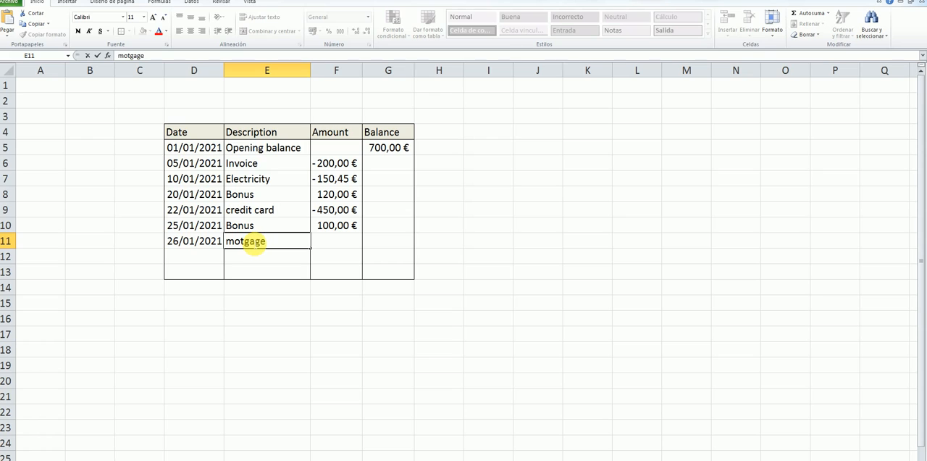
key(BackSpace)
key(BackSpace)
key(BackSpace)
key(BackSpace)
key(BackSpace)
text(rtgage)
Step: Enter the mortgage amount as the negative value -560 in F11
click(356, 243)
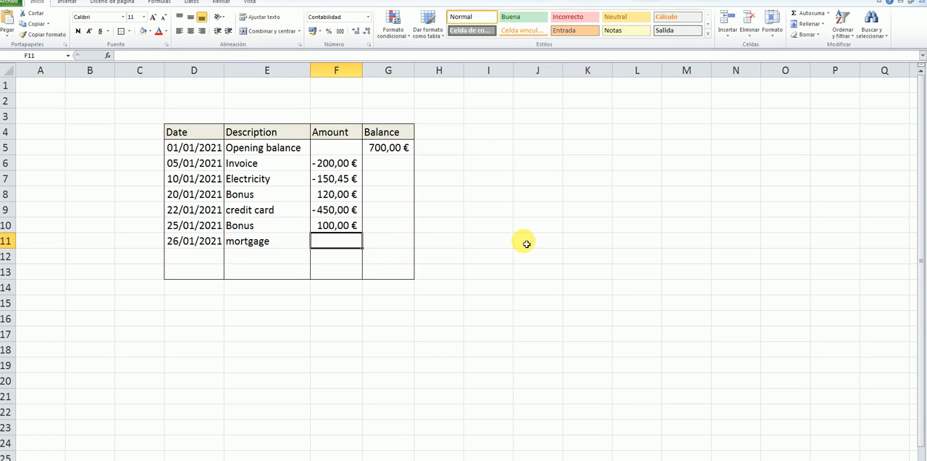
text(-560)
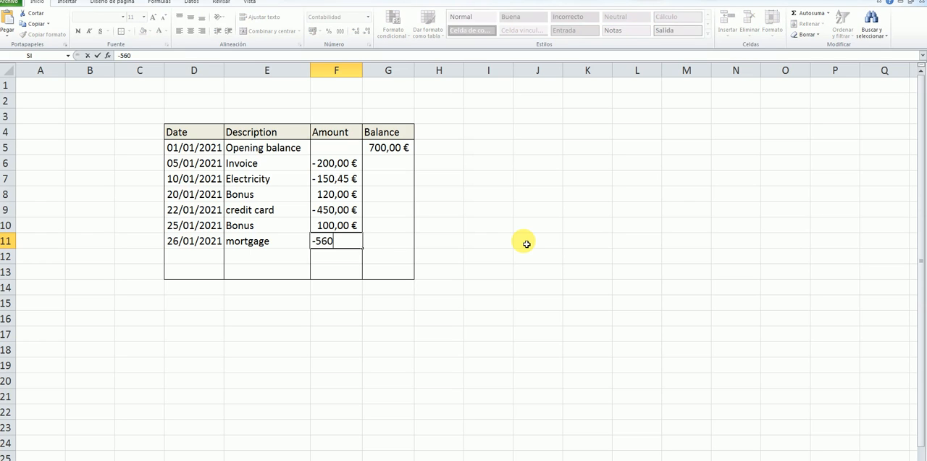
key(Return)
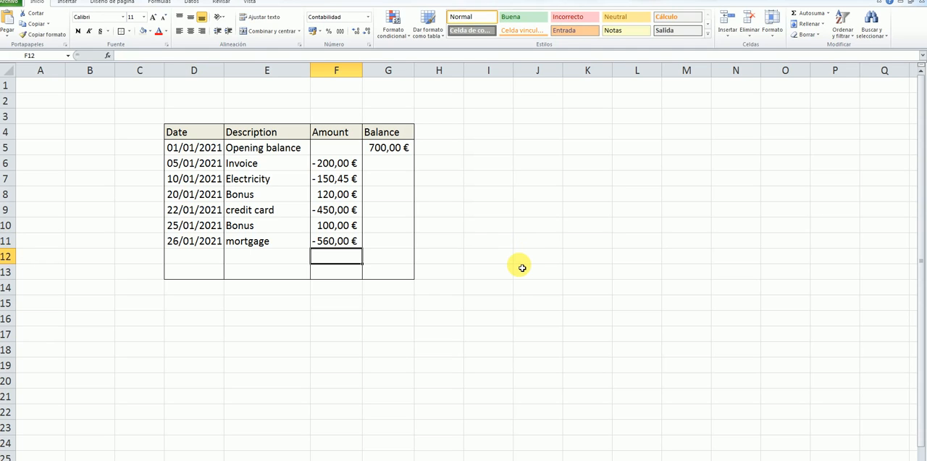
Step: Enter the date 27/01/2021 in D12 and the description "ATM withdrawal" in E12
click(215, 259)
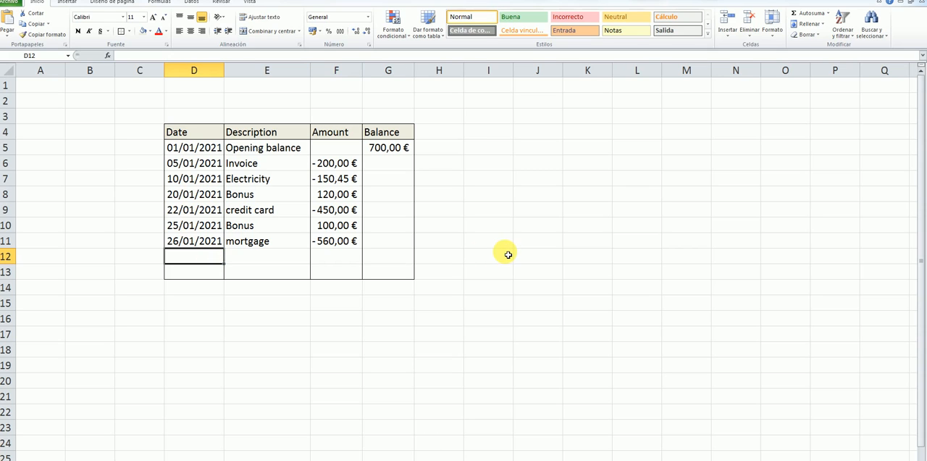
text(27/)
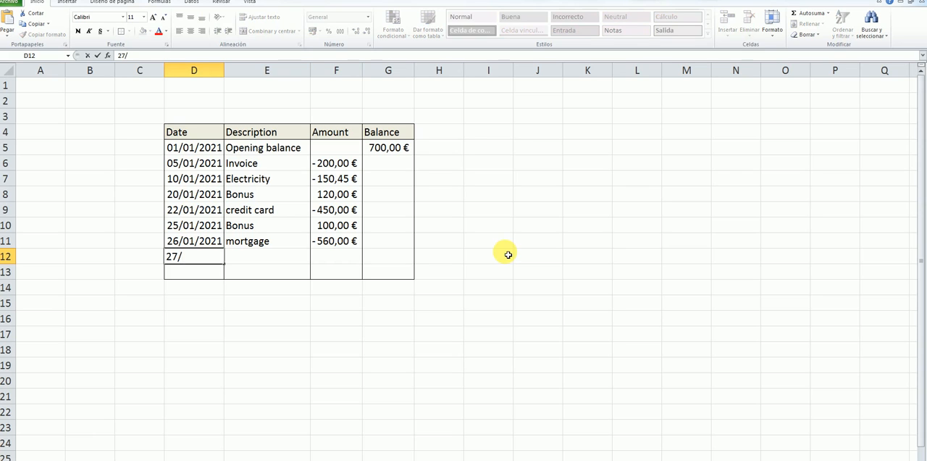
text(01/2021)
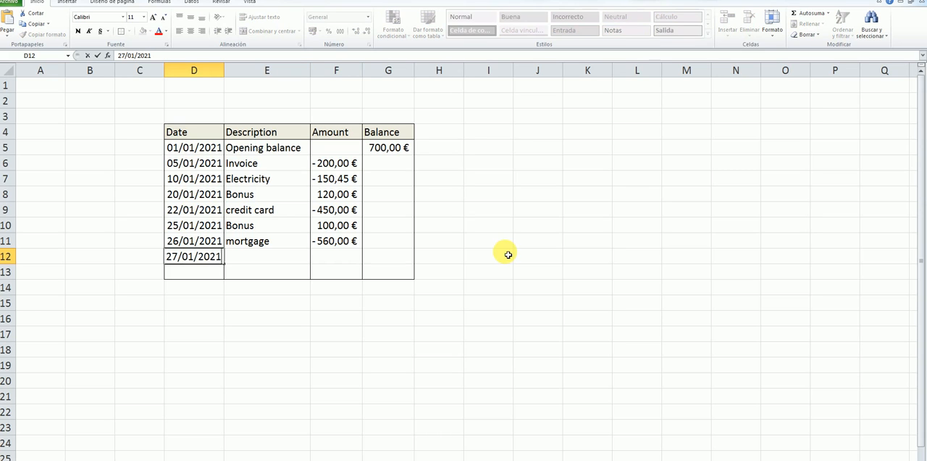
click(278, 260)
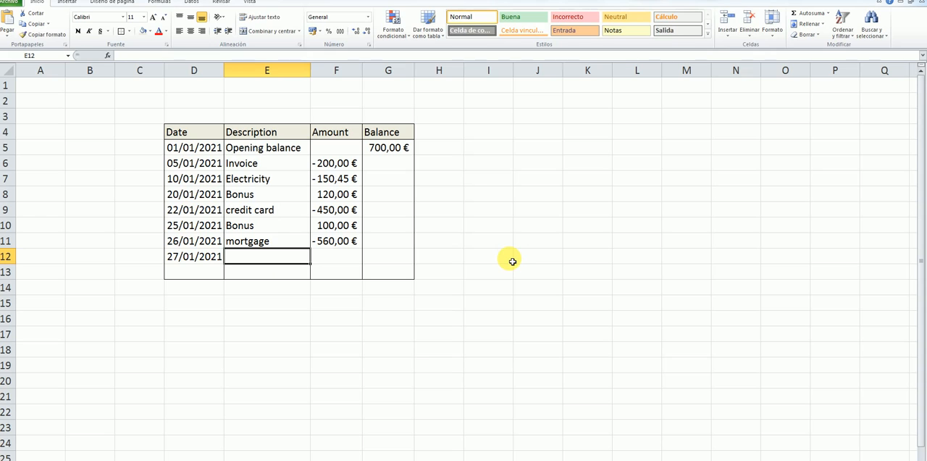
text(A)
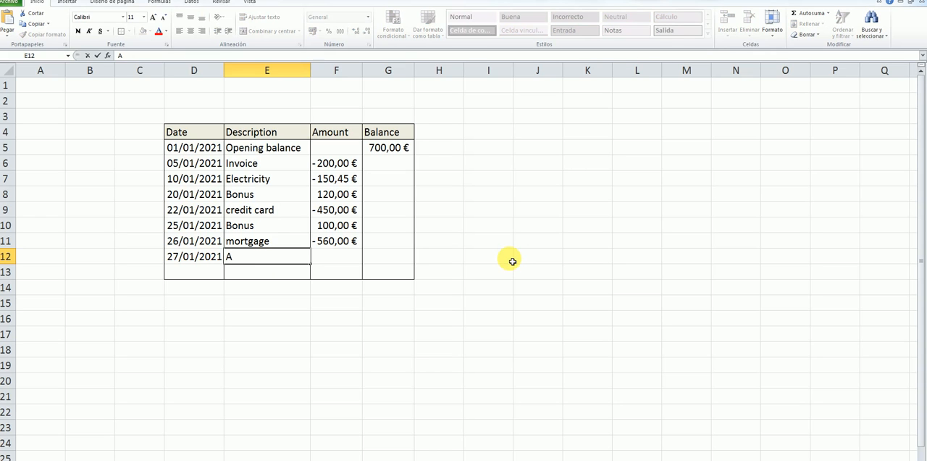
text(TM withd)
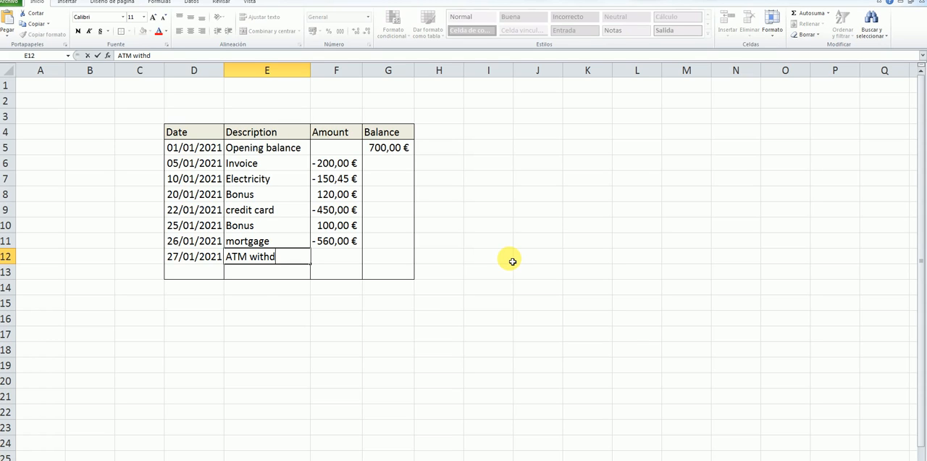
text(rawal)
Step: Select F12, switch to the Chrome browser to view the downloaded ATM picture, and close the picture
click(355, 259)
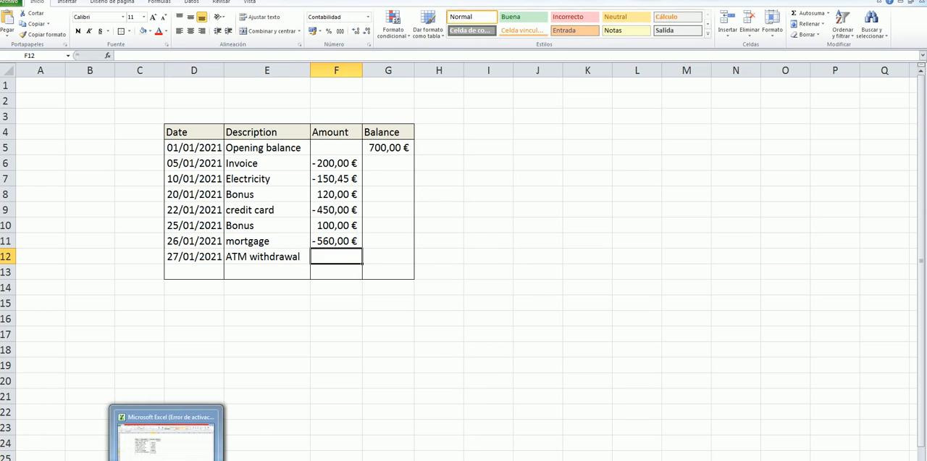
click(106, 460)
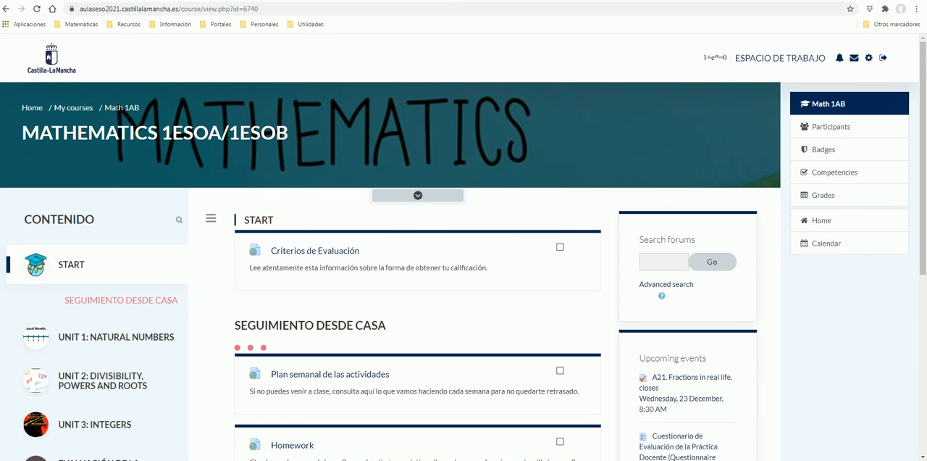
click(434, 460)
click(457, 415)
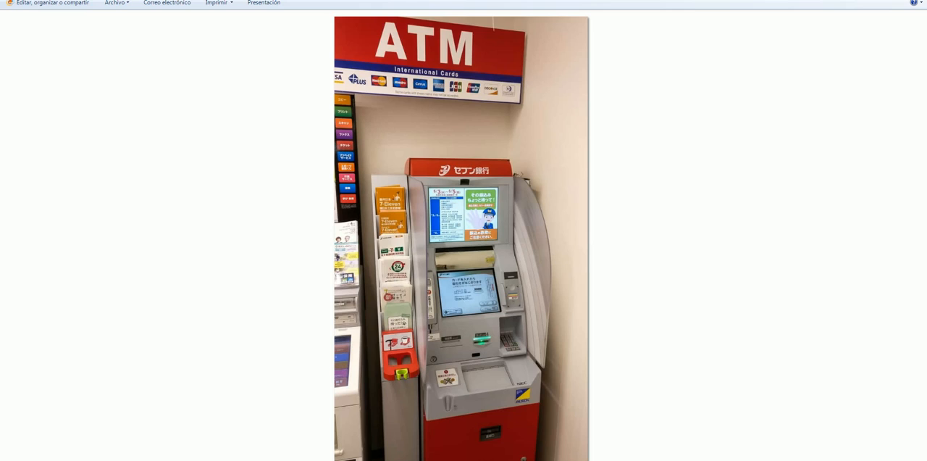
click(905, 1)
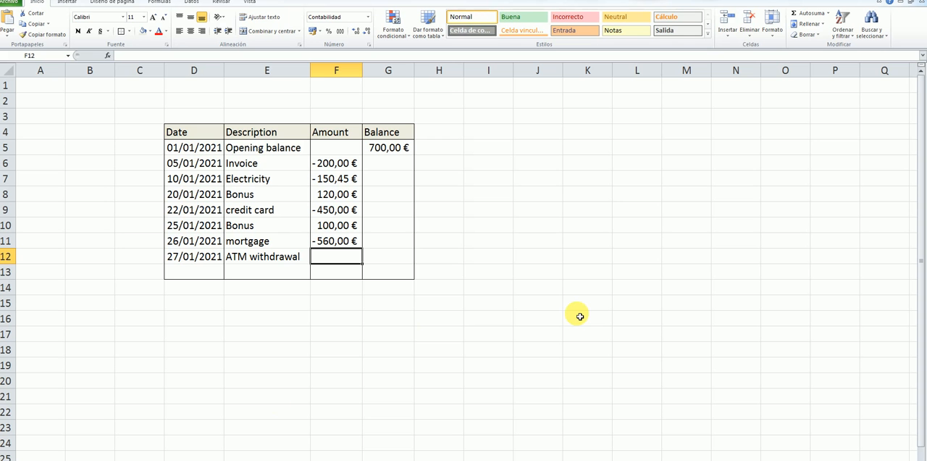
Step: Back in the Excel worksheet, enter the ATM withdrawal amount as the negative value -70 in F12
text(-)
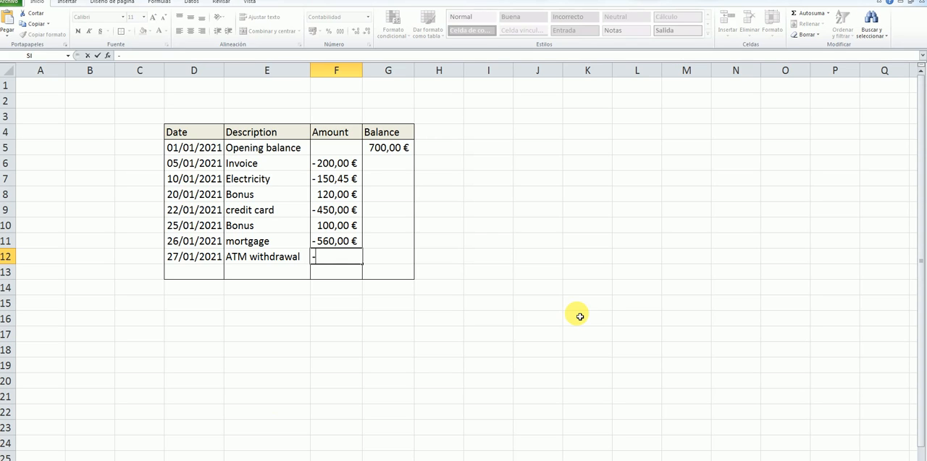
text(70)
key(Return)
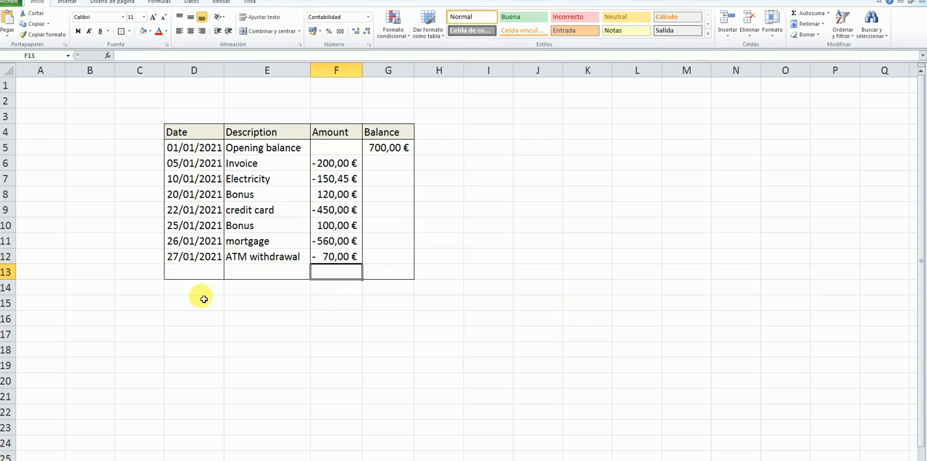
Step: Enter the date 30/01/2021 in D13 and the description "Paycheck" in E13
click(219, 273)
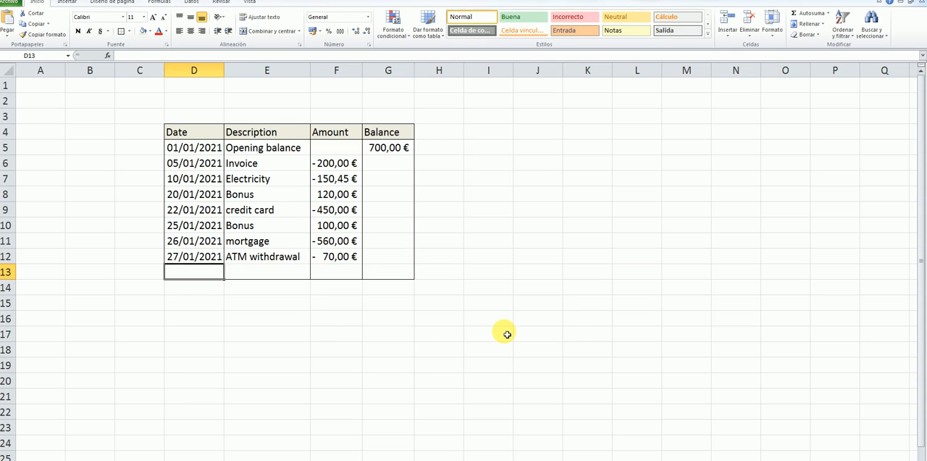
text(30/)
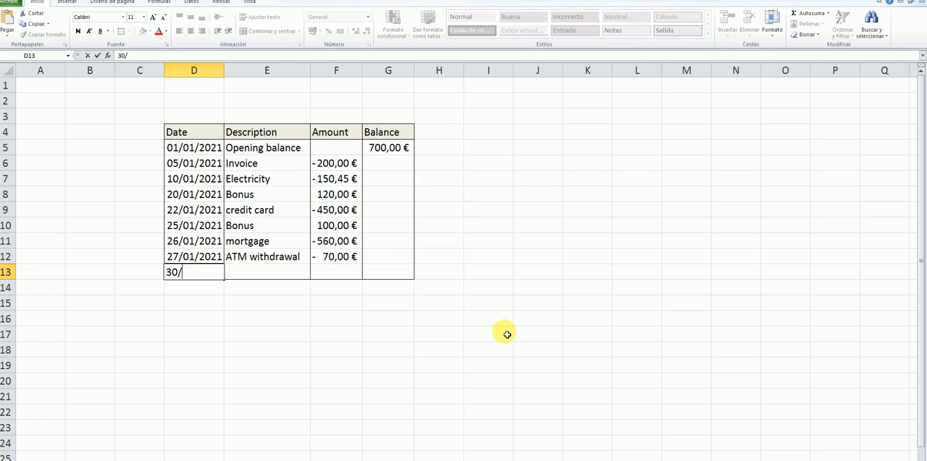
text(01/2021)
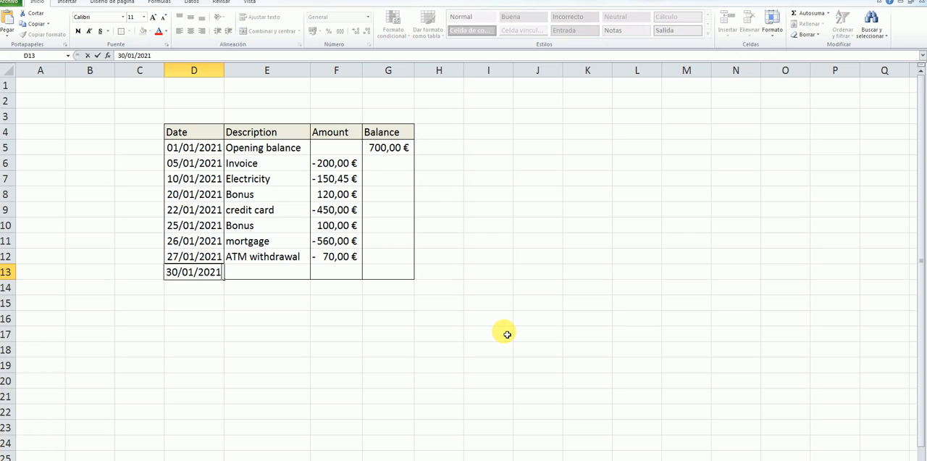
click(299, 278)
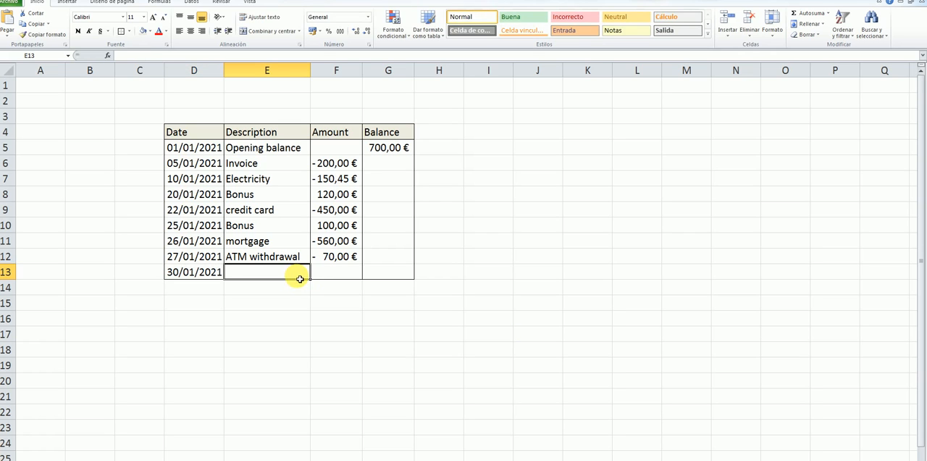
text(Payche)
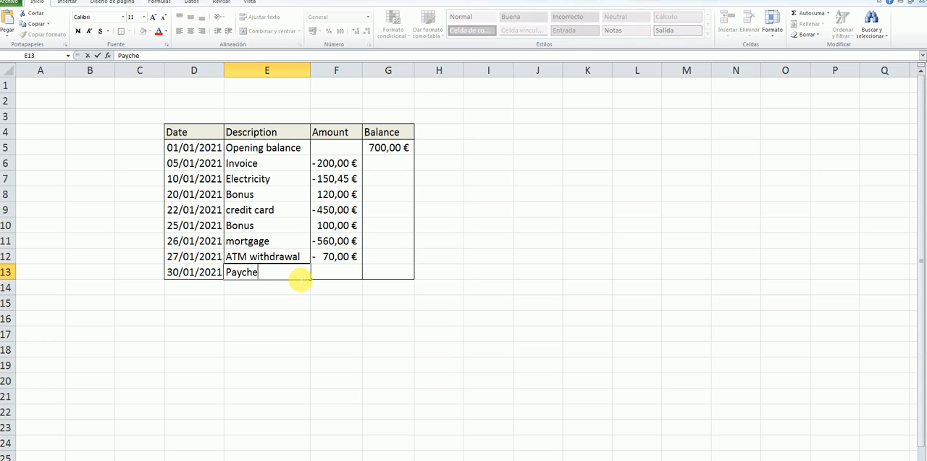
text(ch)
key(BackSpace)
text(k)
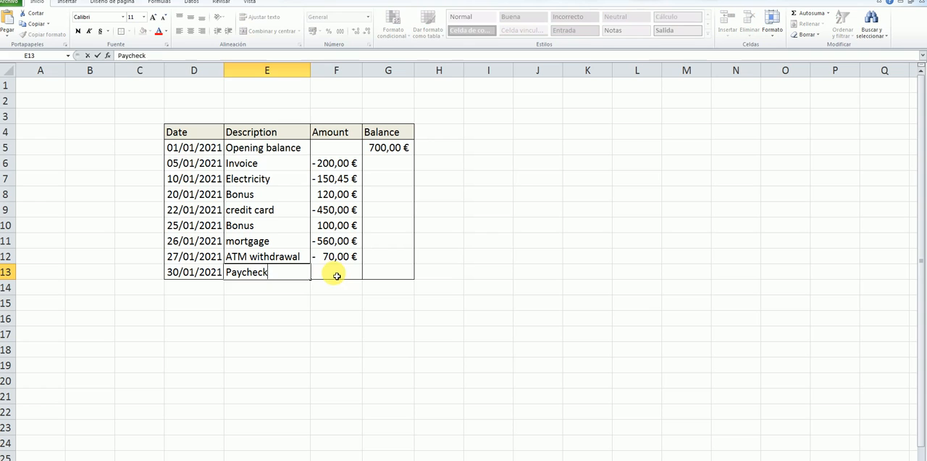
Step: Select F13, switch to the picture viewer to check the paycheck amount, and return to the Excel worksheet
click(333, 273)
key(alt+Tab)
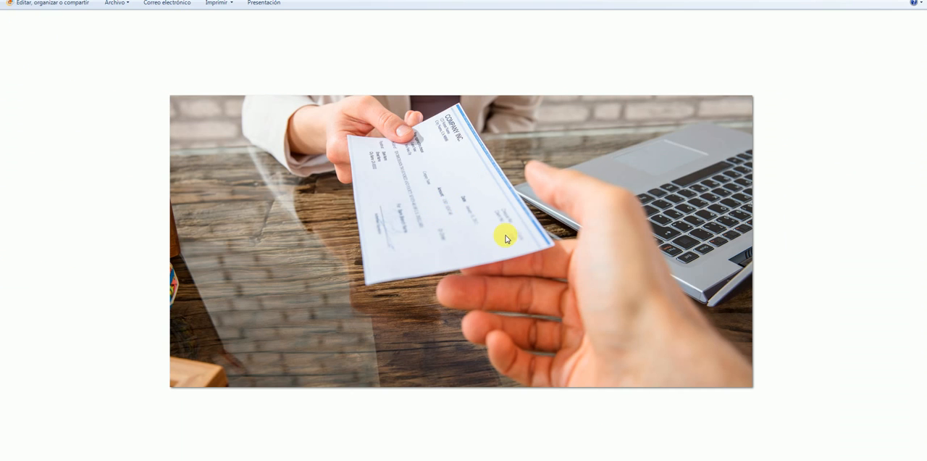
click(171, 459)
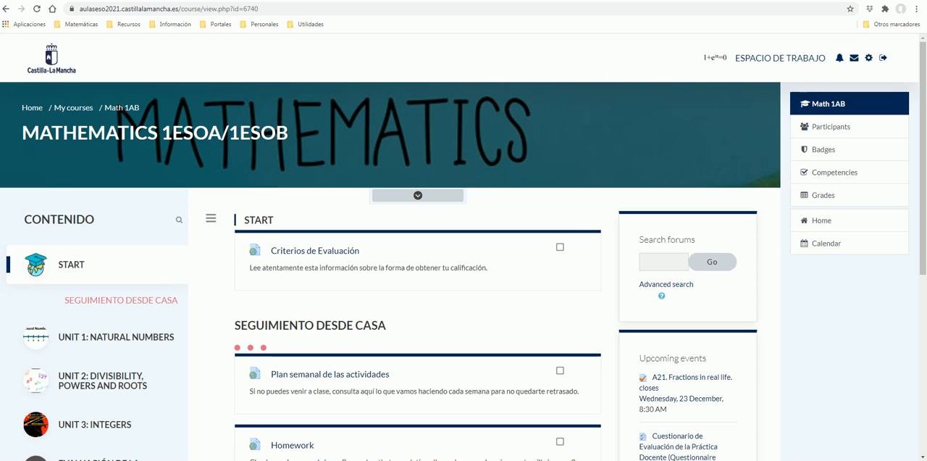
click(246, 459)
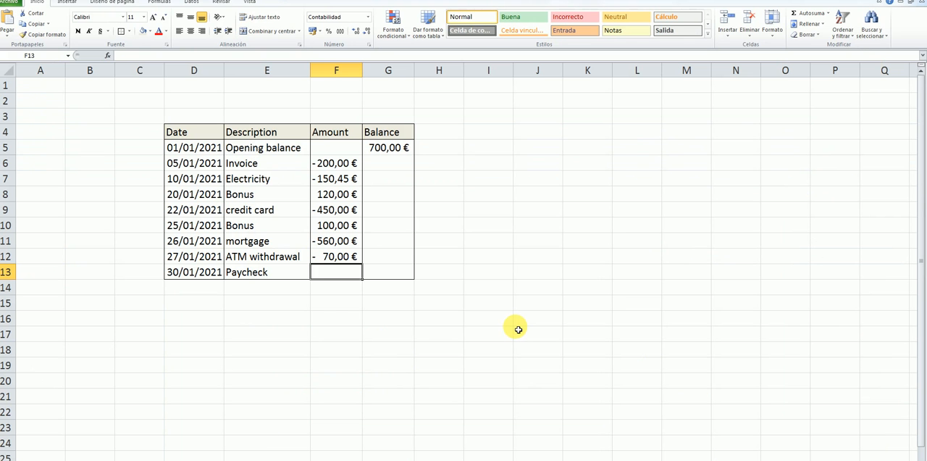
Step: Enter the paycheck amount 2300 in F13
text(2)
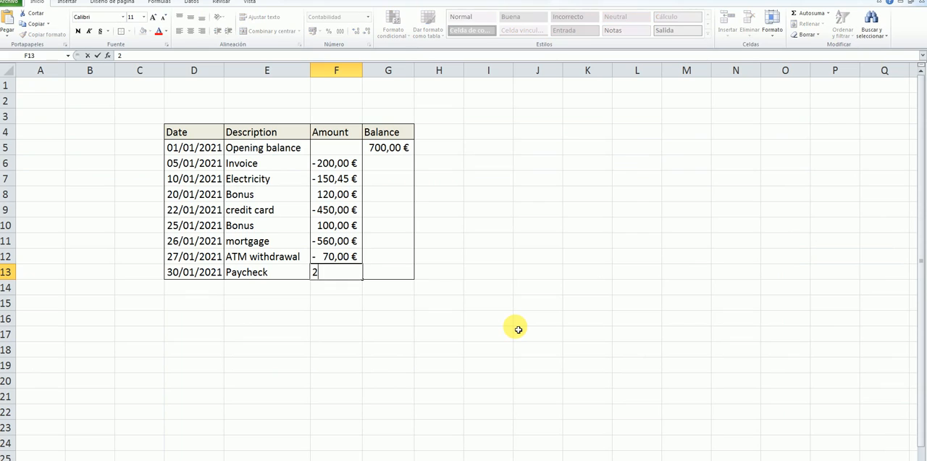
text(300)
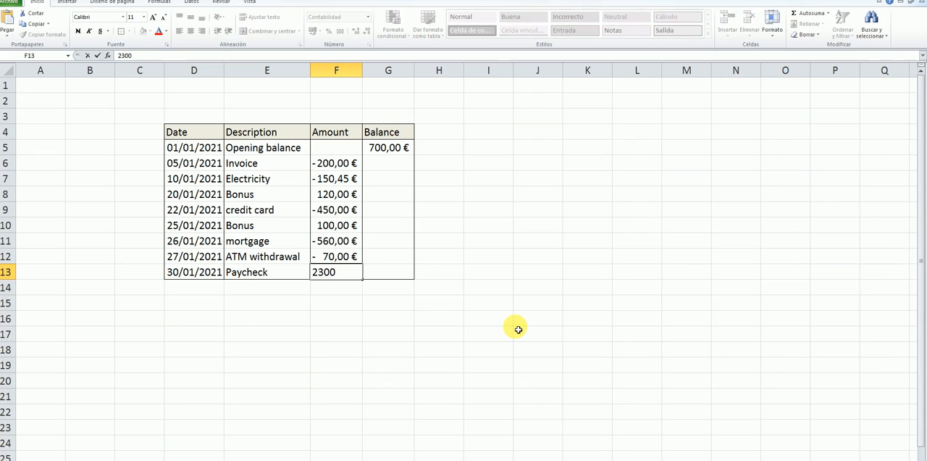
key(Return)
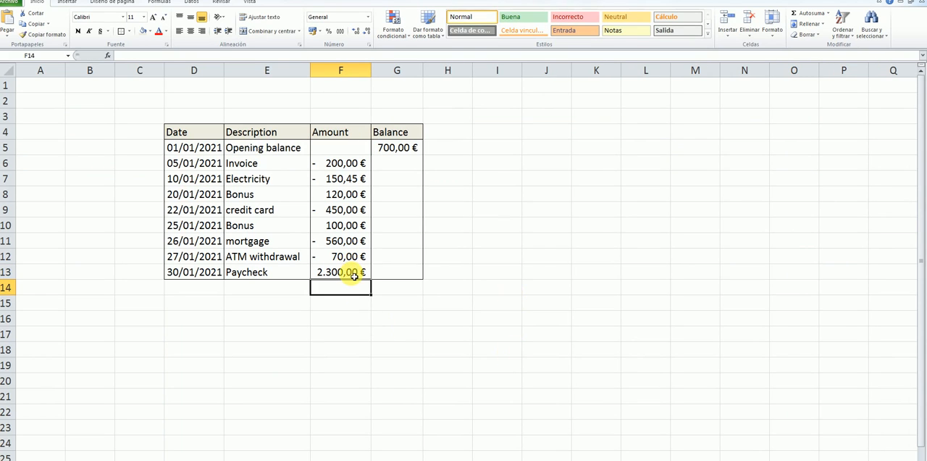
click(531, 196)
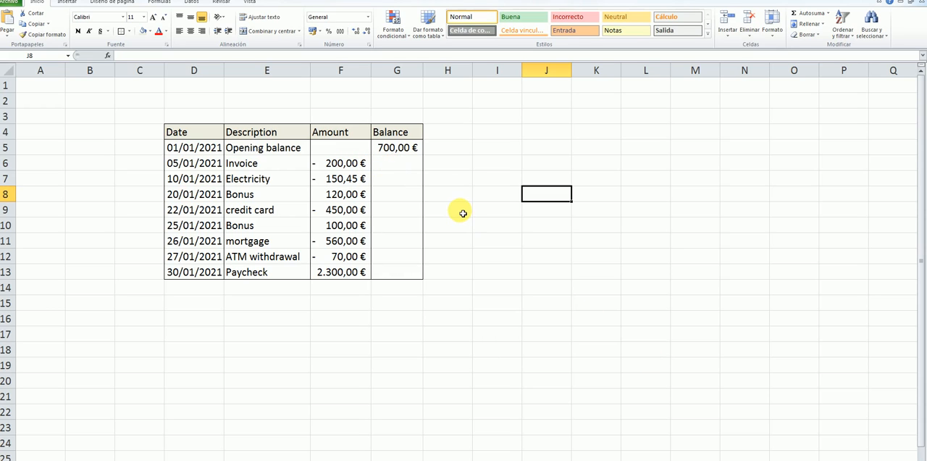
Step: Enter the formula =G5+F6 in G6 to add the invoice amount to the opening balance
click(410, 167)
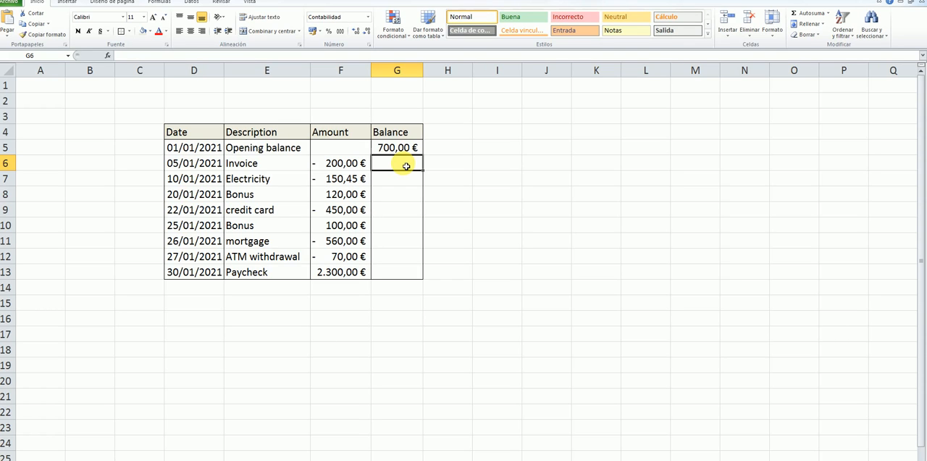
text(=)
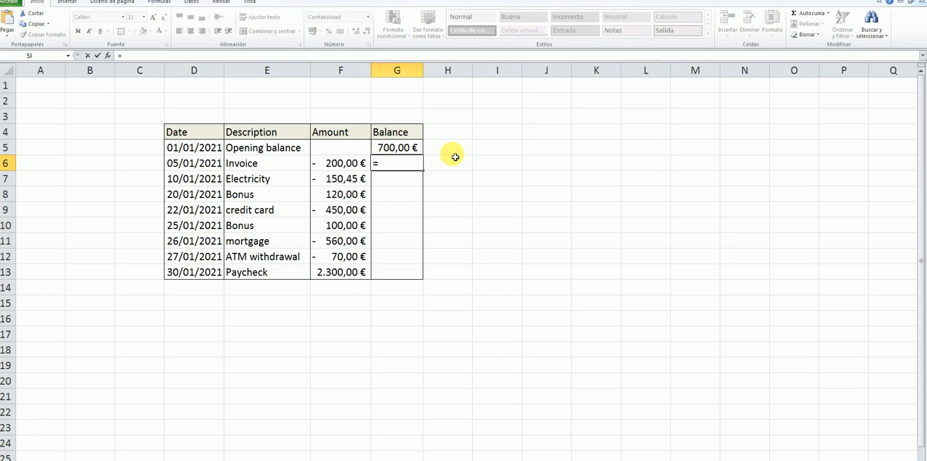
click(400, 149)
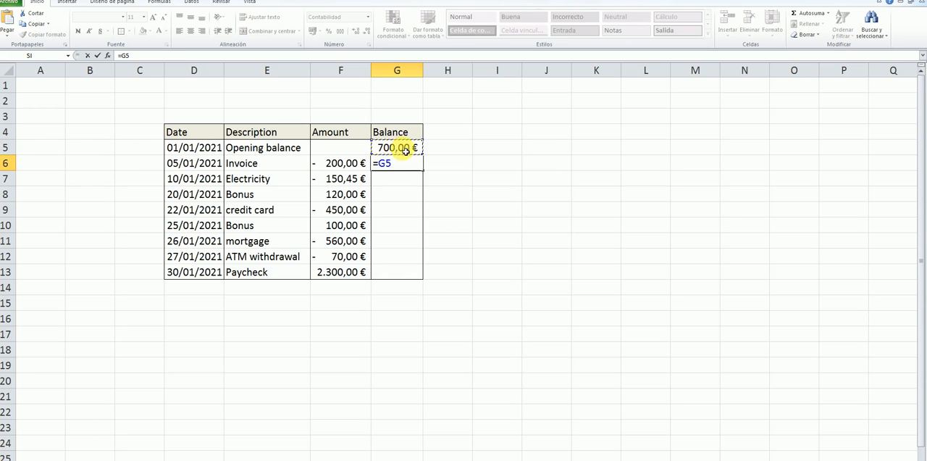
text(+)
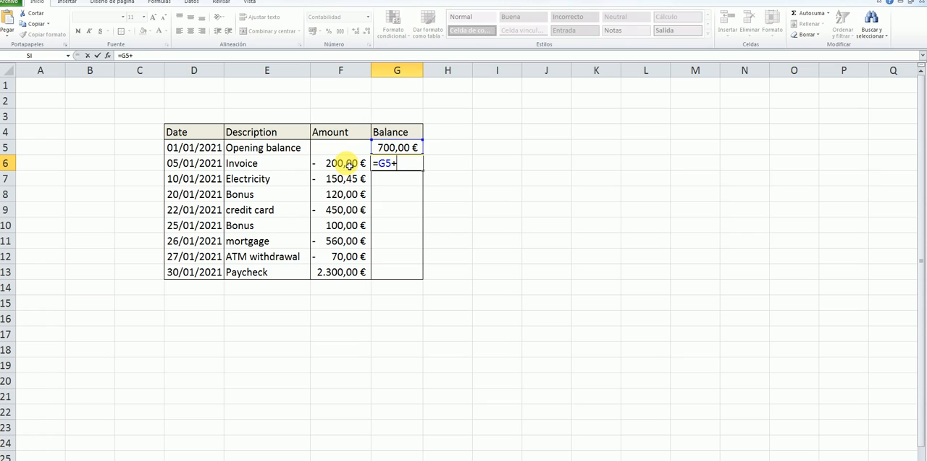
click(350, 165)
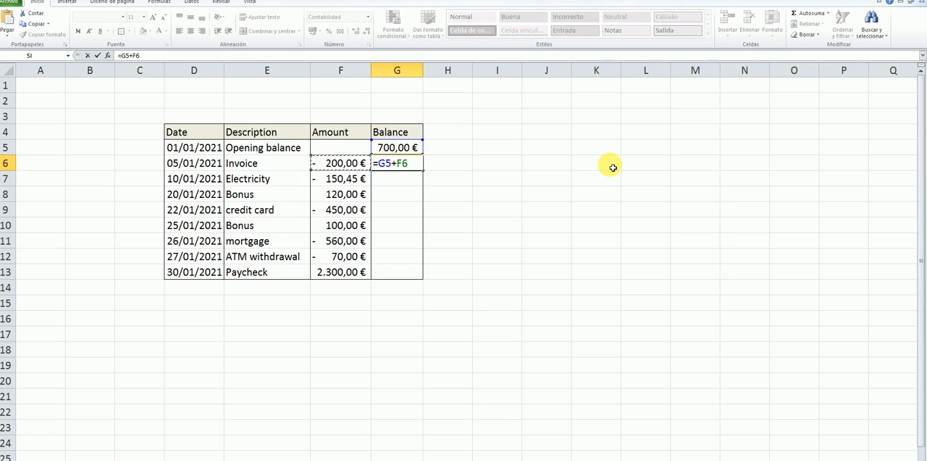
key(Return)
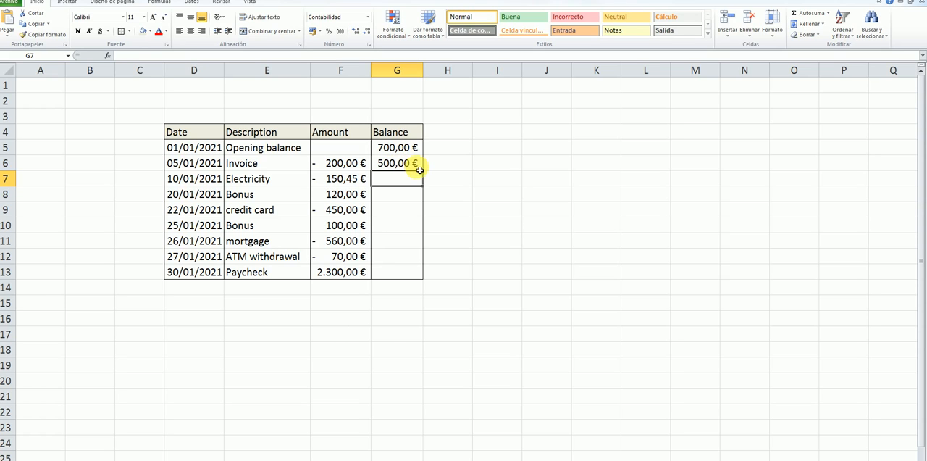
Step: Fill the balance formula from G6 down through G13
click(414, 166)
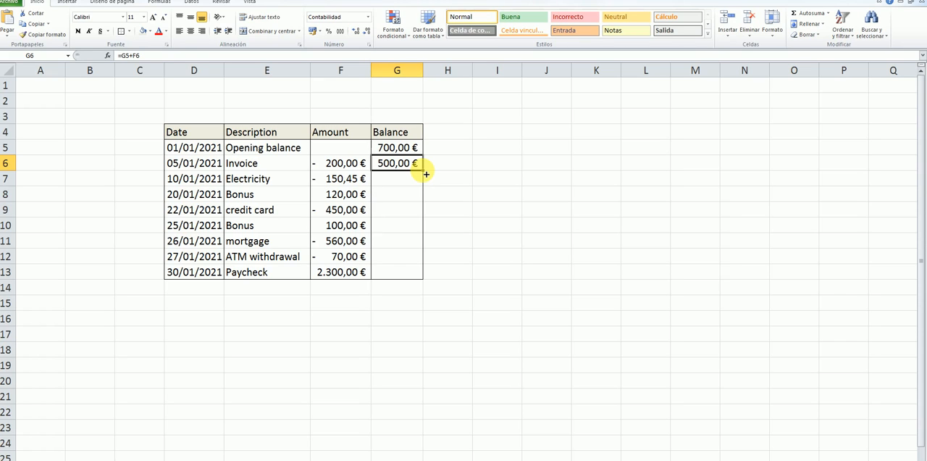
drag(427, 174, 427, 280)
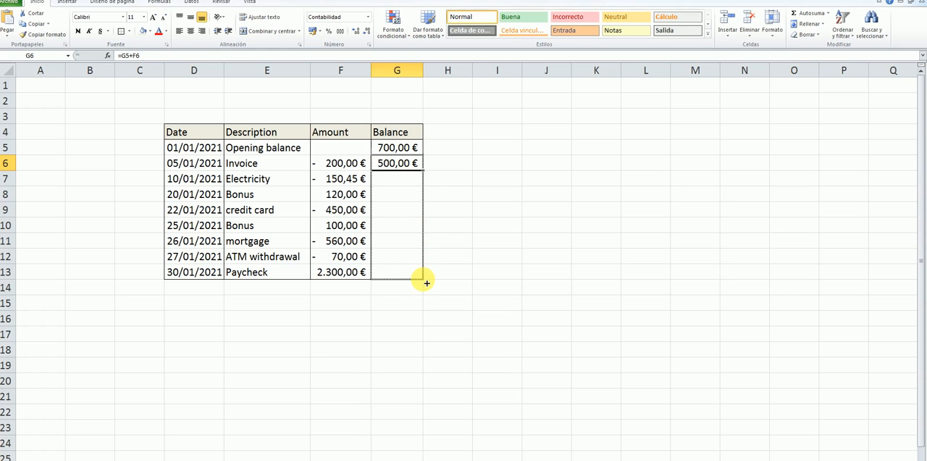
drag(426, 282, 426, 281)
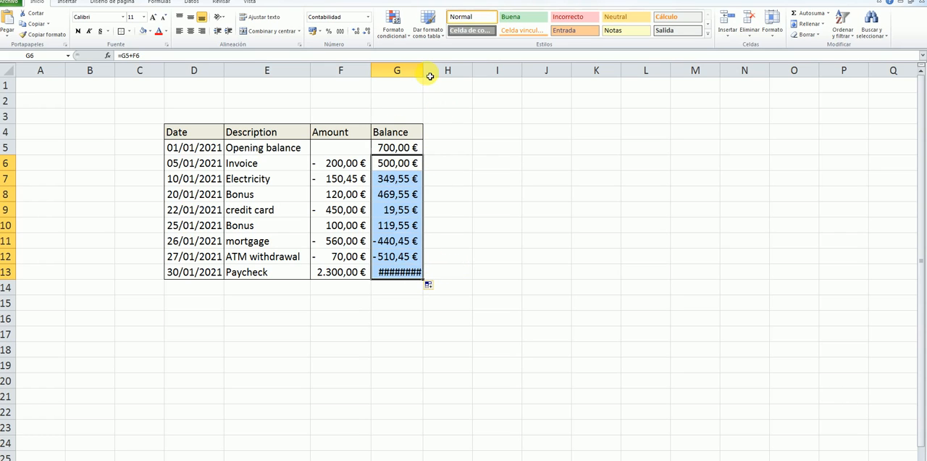
Step: Autofit the width of column G to its balance values
click(434, 84)
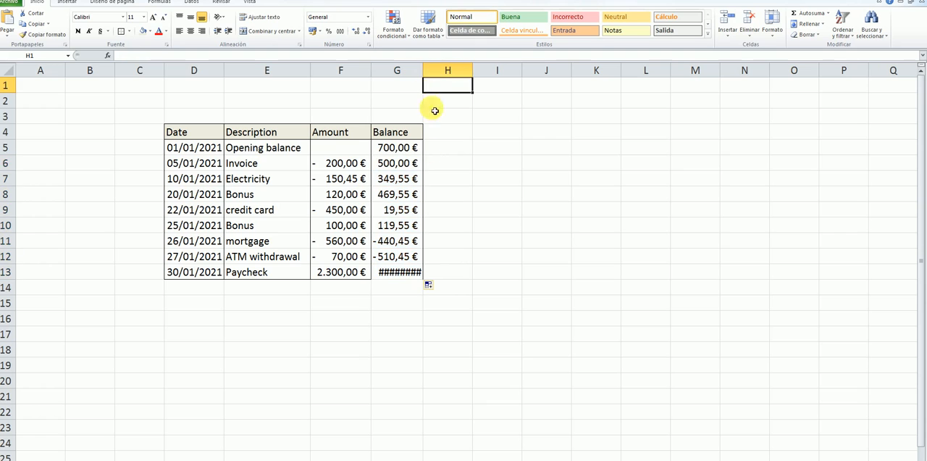
double_click(428, 73)
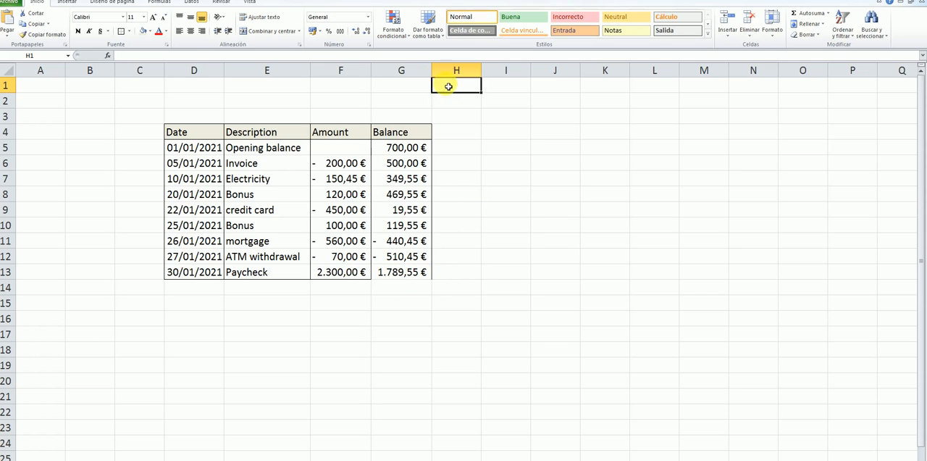
drag(435, 76, 420, 72)
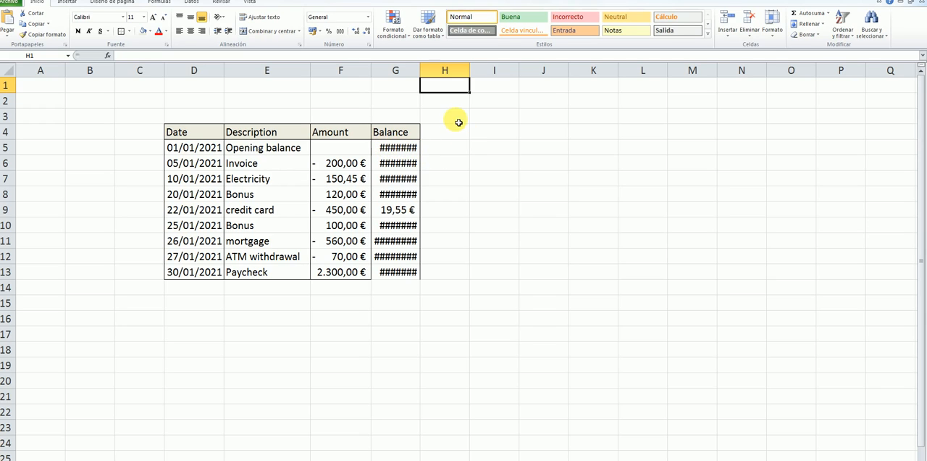
double_click(425, 75)
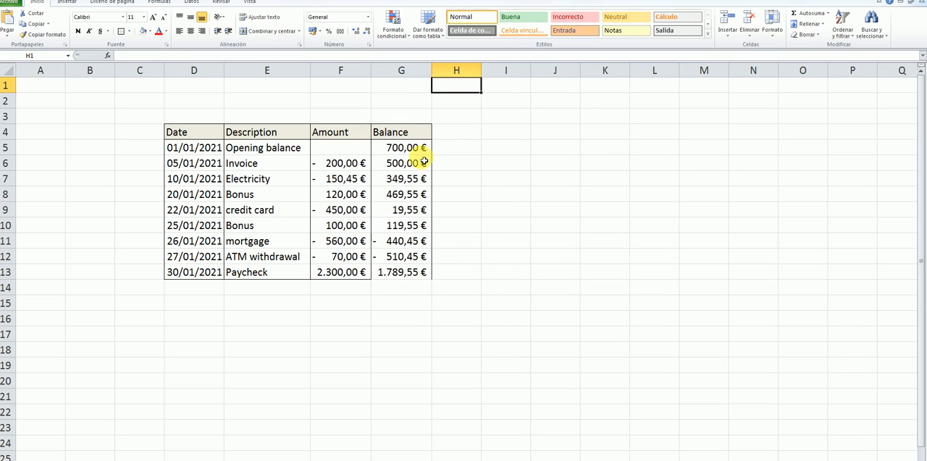
Step: Examine the balances in G11 and G12, the whole Balance range G5:G13, and the final balance in G13
click(413, 240)
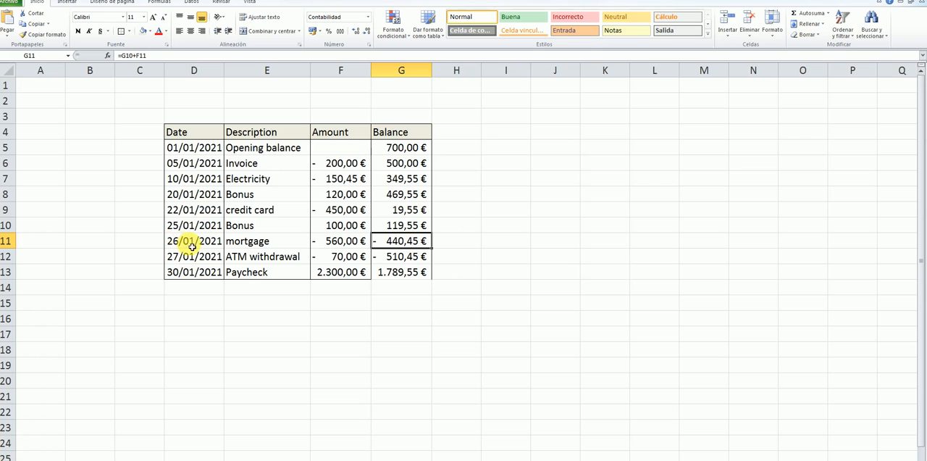
click(415, 258)
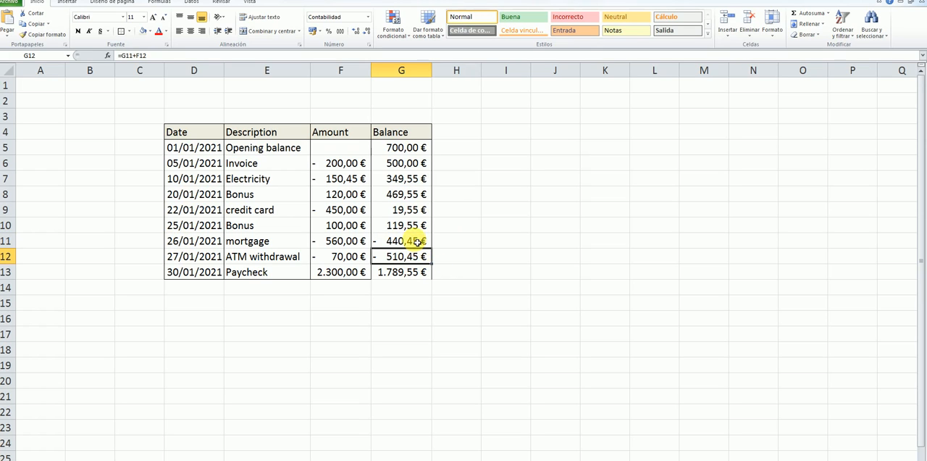
click(411, 241)
click(412, 257)
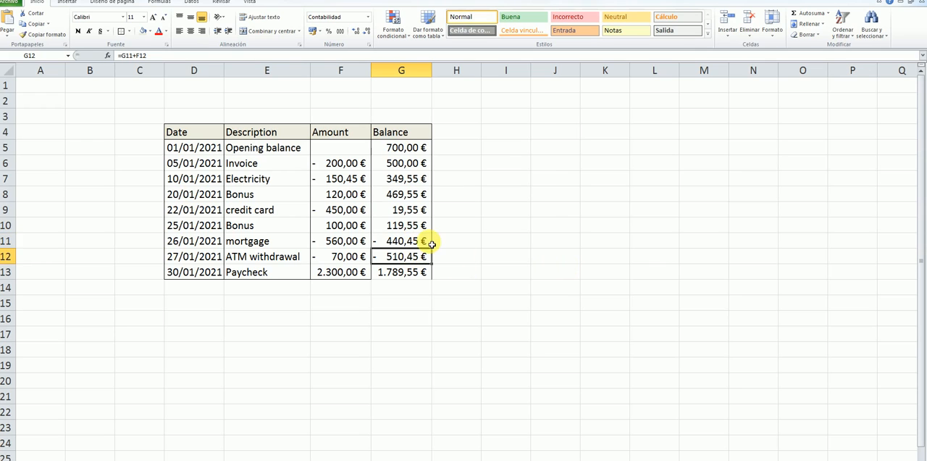
drag(420, 241, 422, 255)
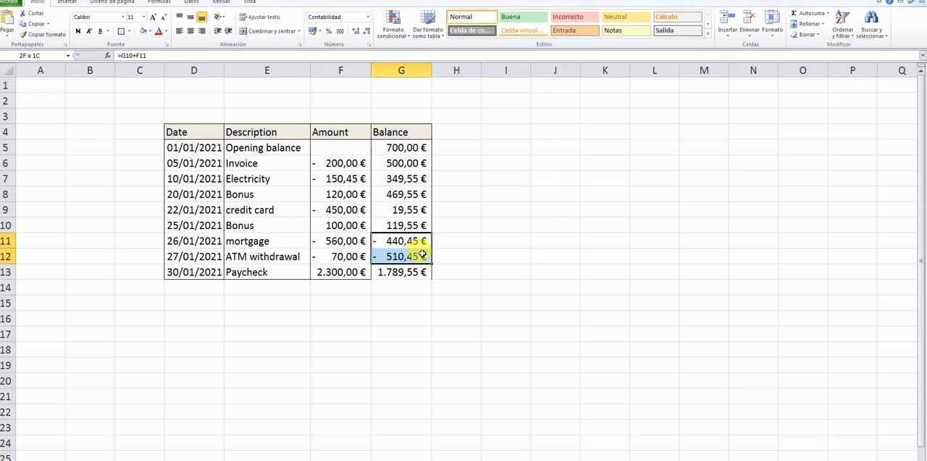
click(485, 253)
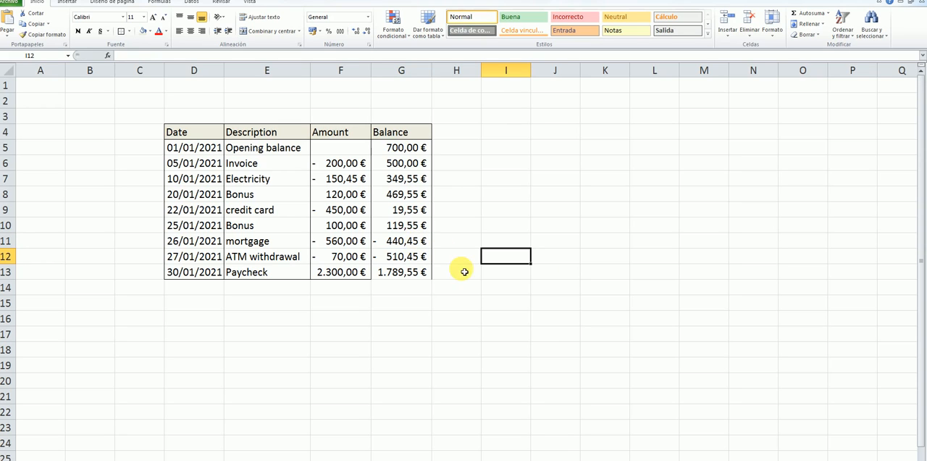
drag(393, 147, 393, 269)
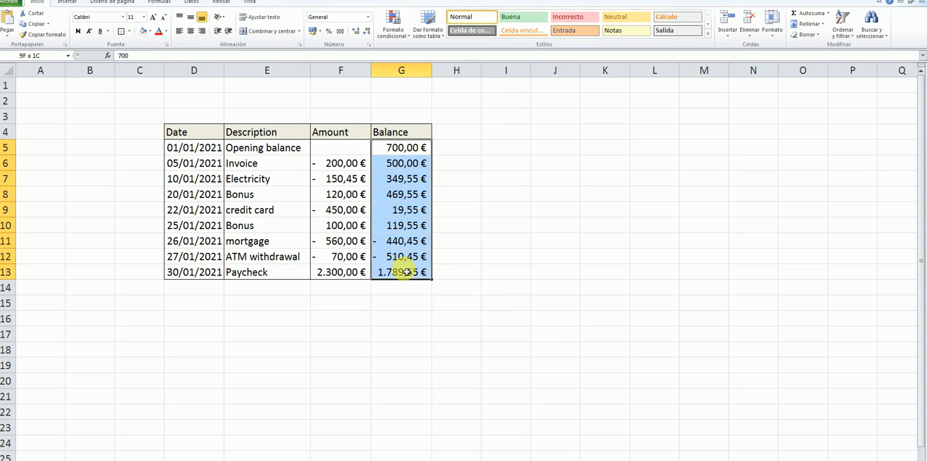
click(487, 243)
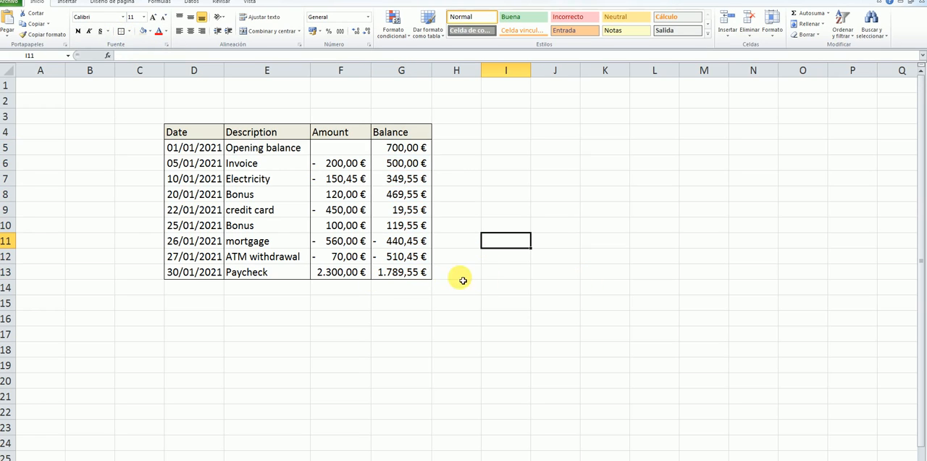
click(418, 274)
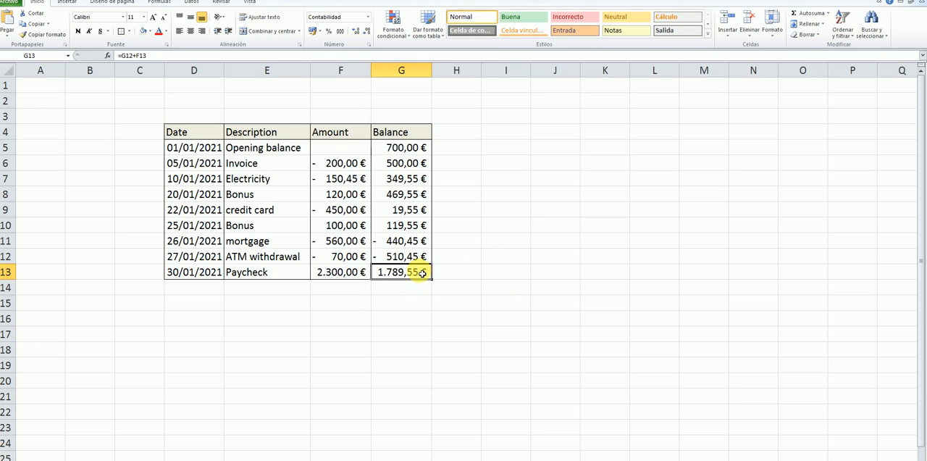
click(542, 270)
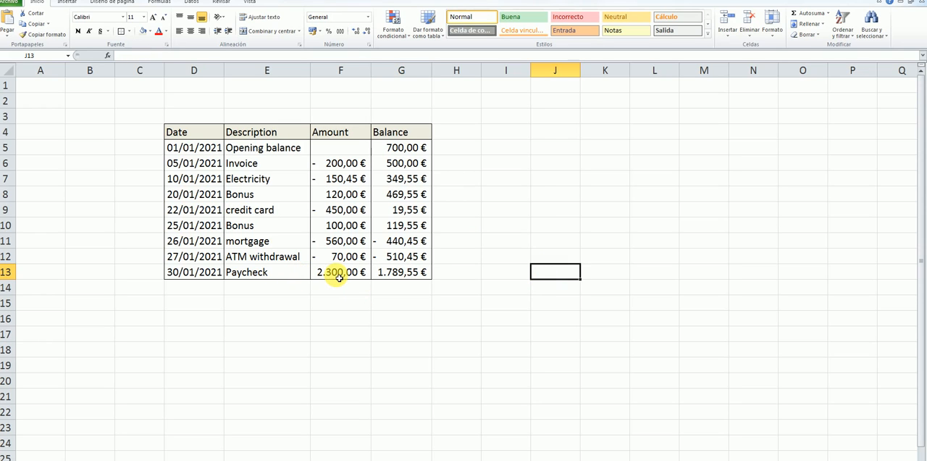
click(539, 259)
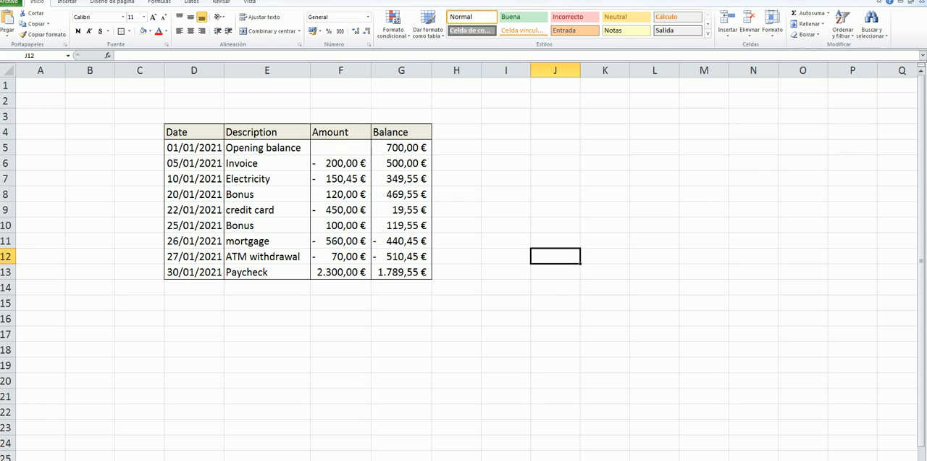
Step: Close the workbook and save the changes to Bank statement.xlsx
click(920, 1)
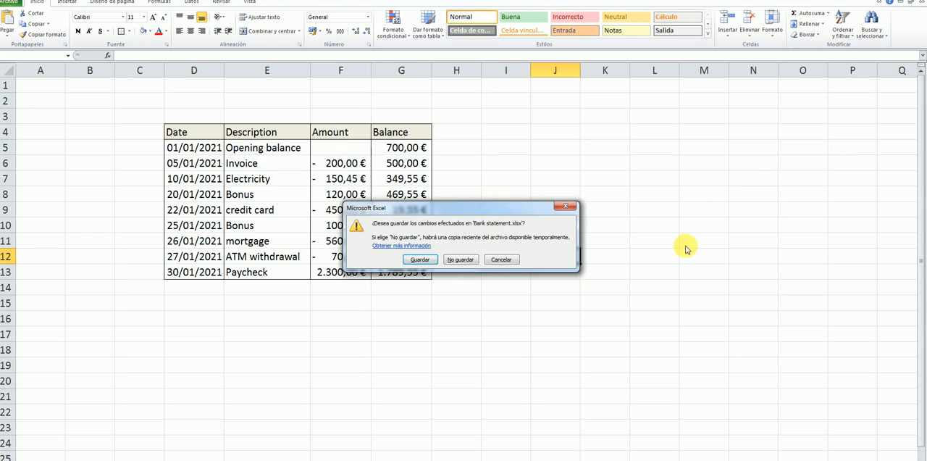
click(425, 262)
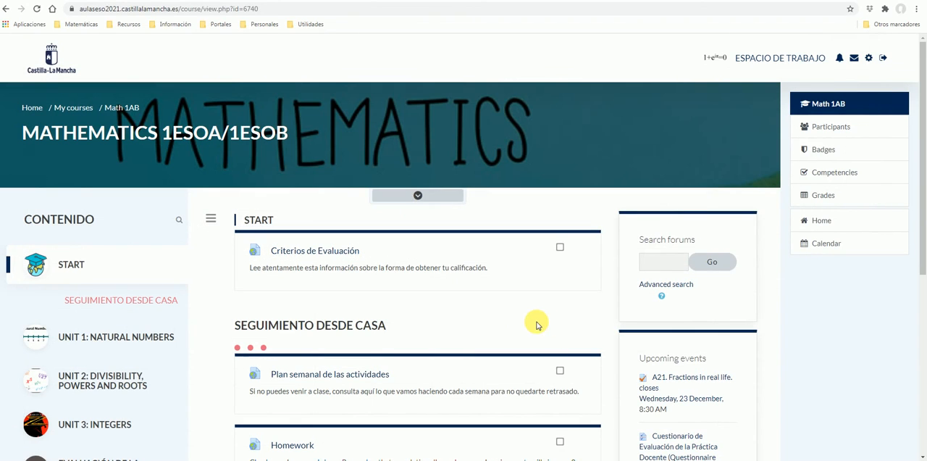
Step: In the Chrome course page, open the section Unit 4: Fractions and Decimals
scroll(186, 314, down, 2)
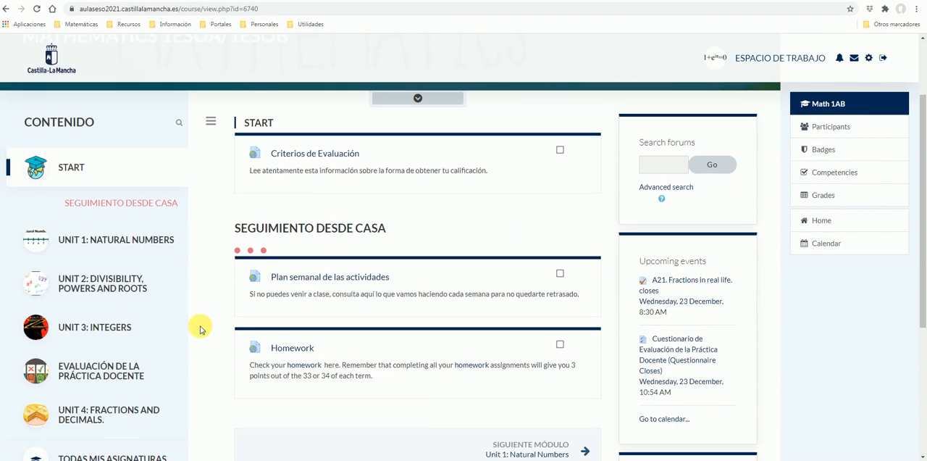
scroll(207, 372, down, 1)
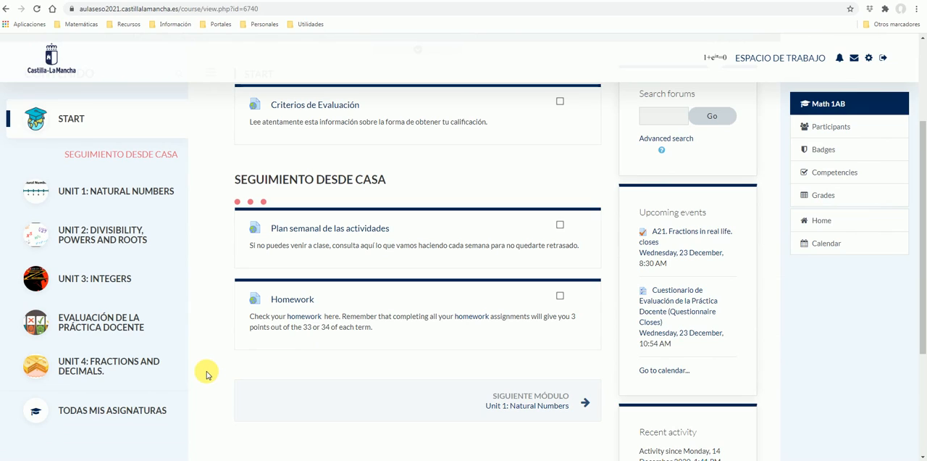
click(104, 367)
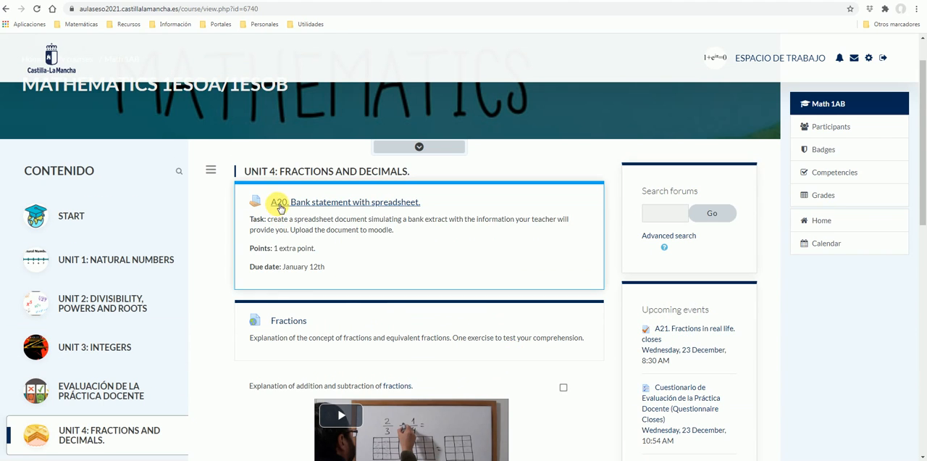
Step: Open the assignment "A20. Bank statement with spreadsheet." and start adding a submission
click(346, 204)
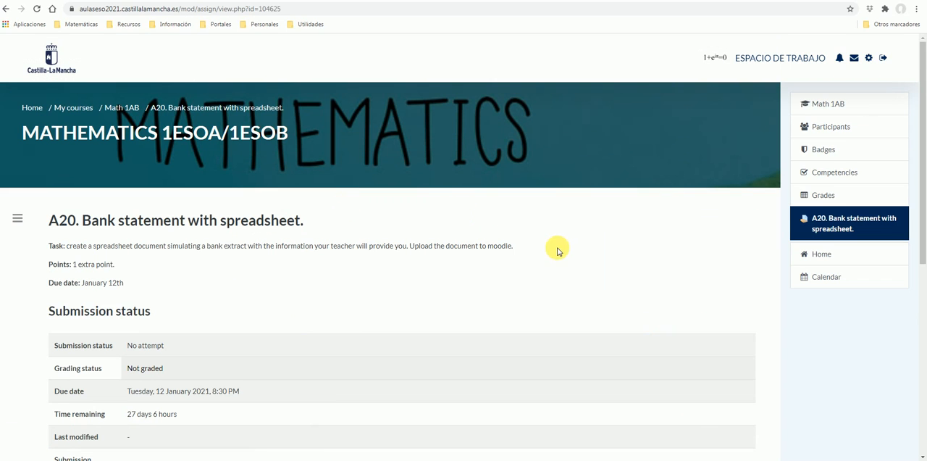
scroll(556, 250, down, 2)
scroll(557, 251, down, 3)
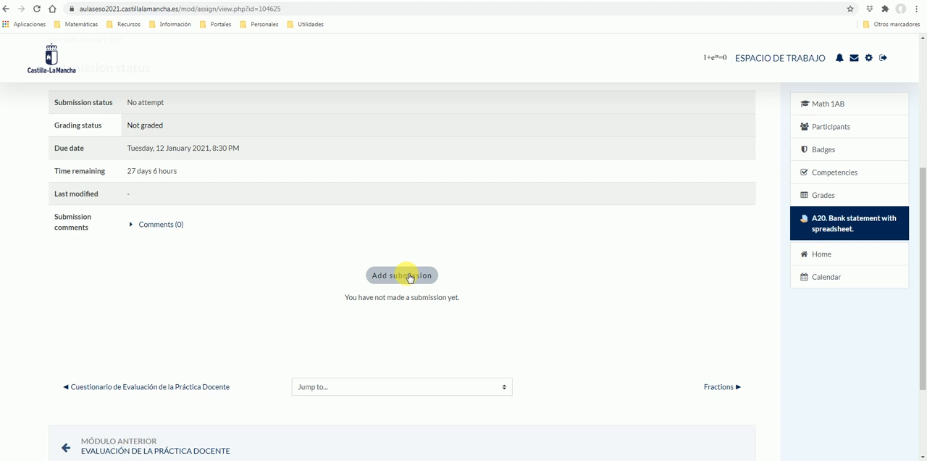
click(407, 276)
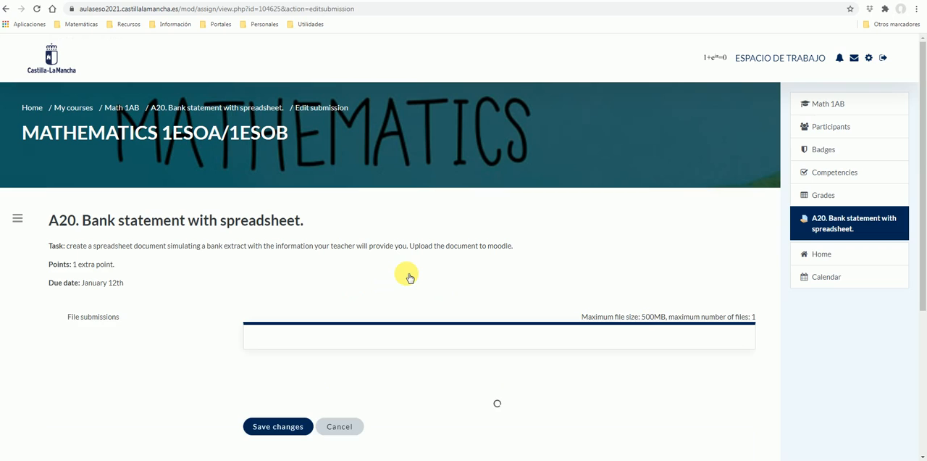
Step: Uncover the Bank statement file on the desktop, clearing the picture viewer and placing the restored browser window beside the file
scroll(497, 297, down, 1)
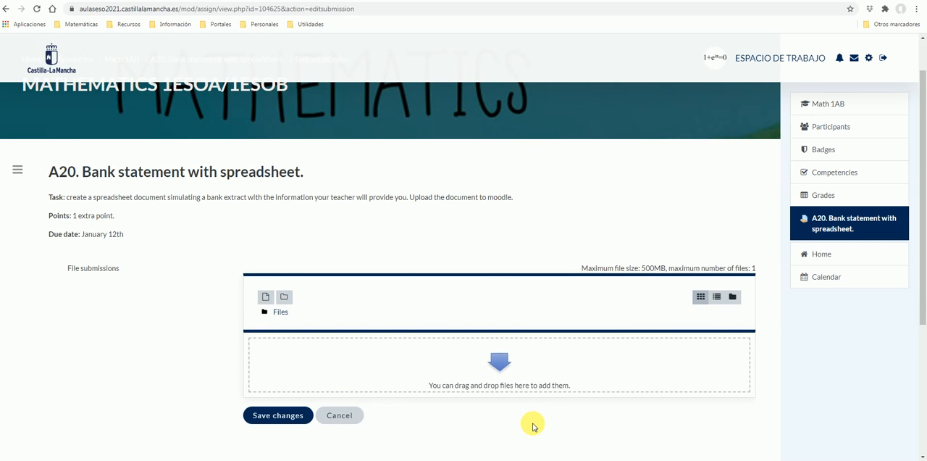
scroll(507, 413, down, 1)
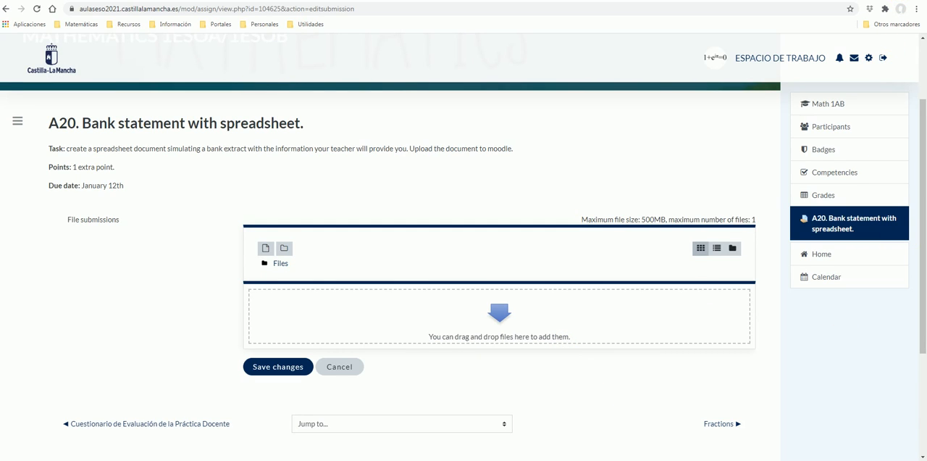
click(879, 0)
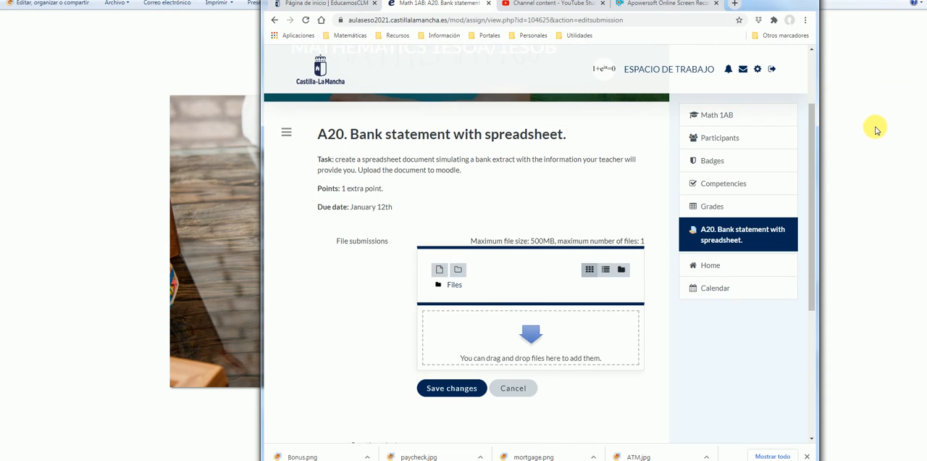
click(912, 0)
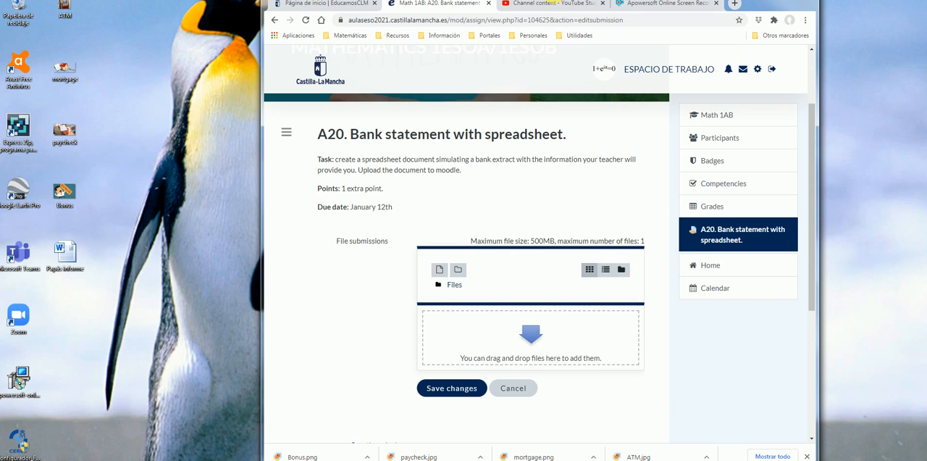
drag(551, 2, 650, 248)
drag(732, 200, 743, 9)
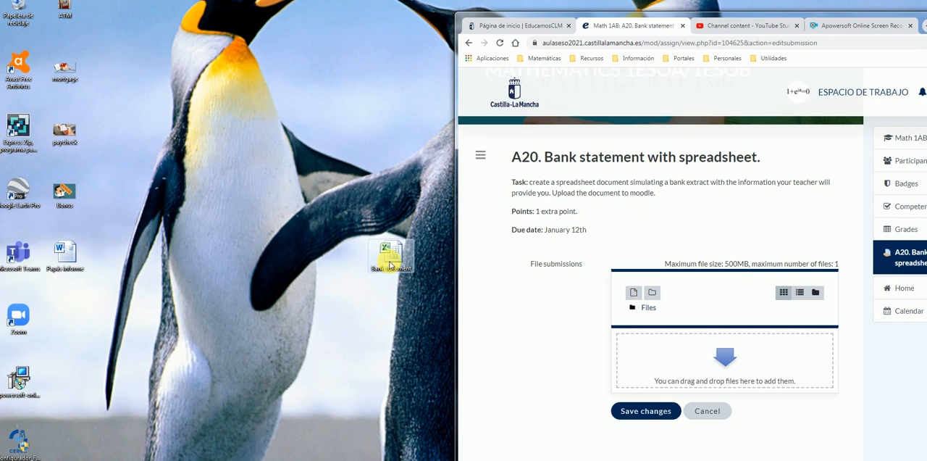
Step: Add the desktop's Bank statement file to the assignment's file submissions and save the submission in the maximized browser window
drag(391, 258, 701, 362)
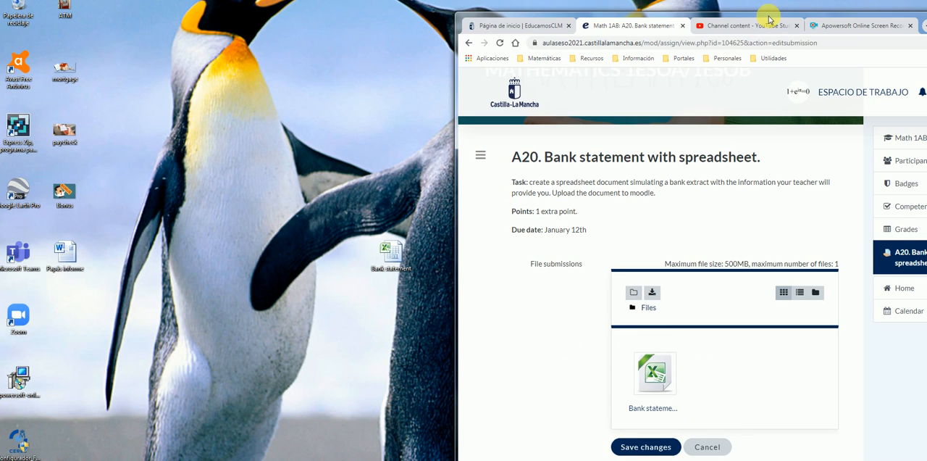
drag(769, 18, 575, 16)
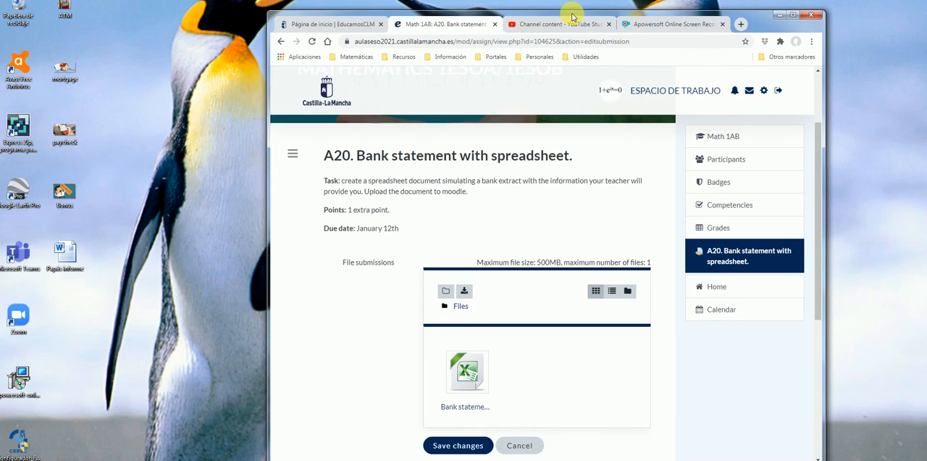
click(796, 15)
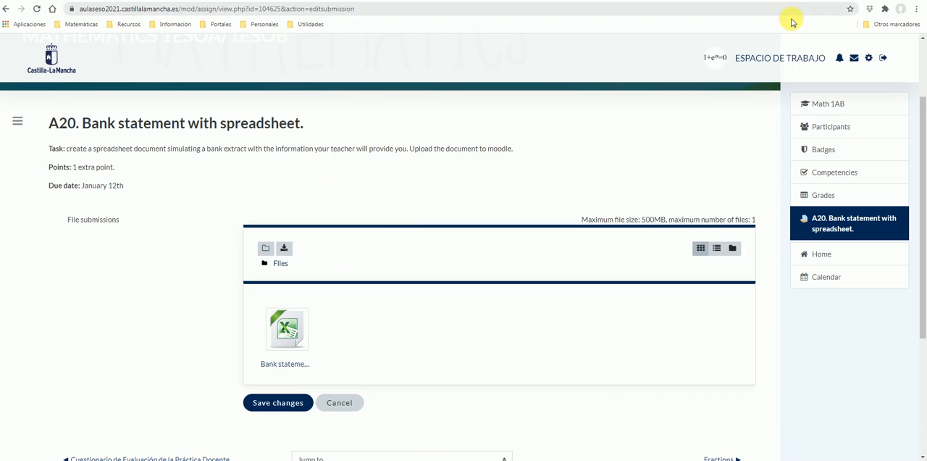
click(275, 404)
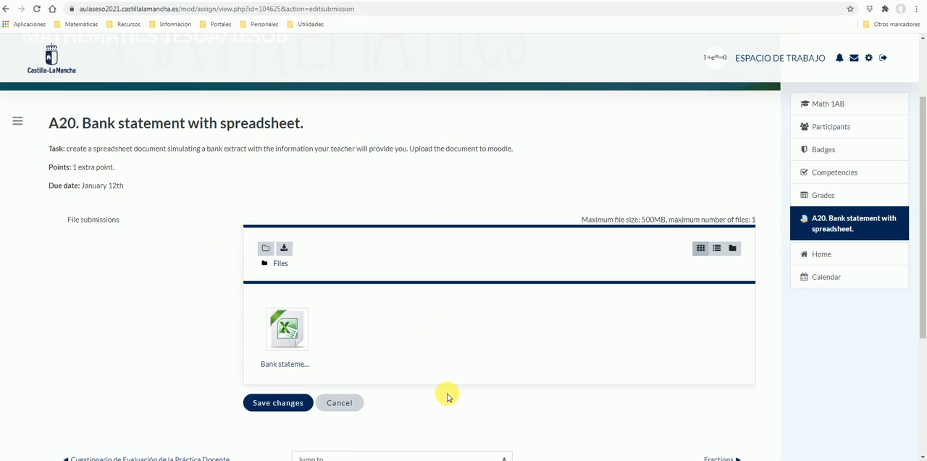
scroll(444, 393, down, 1)
click(268, 354)
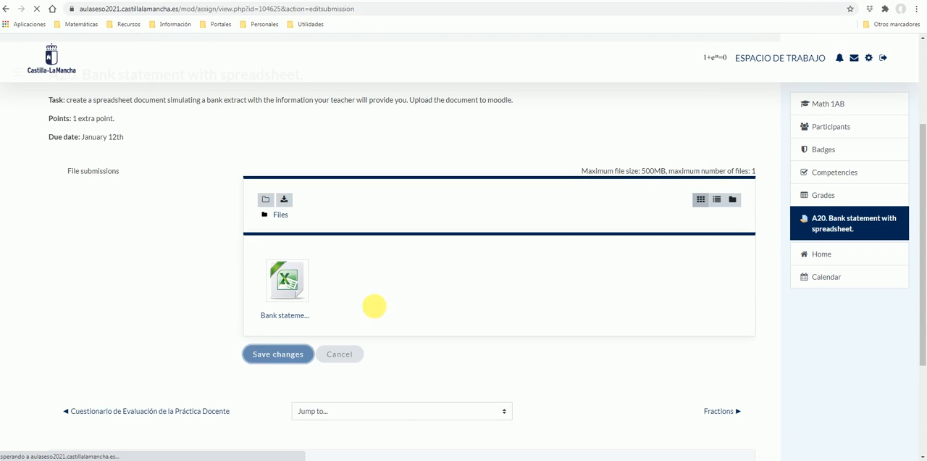
scroll(456, 367, down, 4)
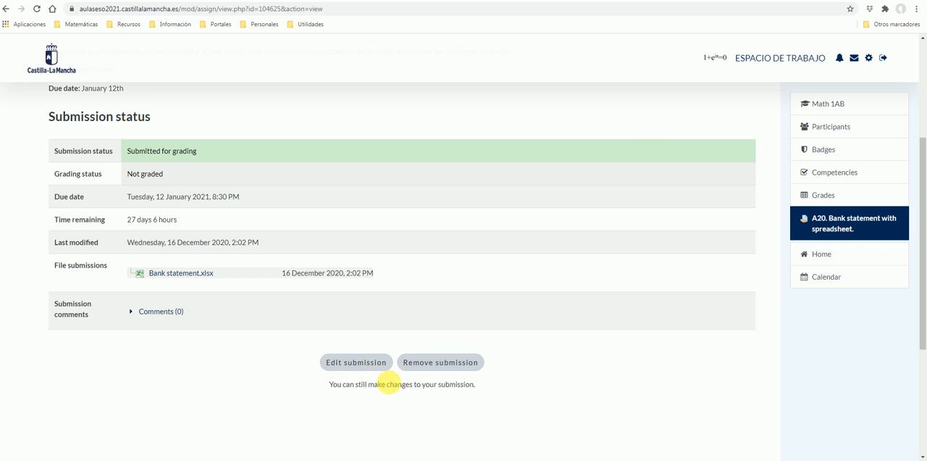
scroll(558, 391, down, 1)
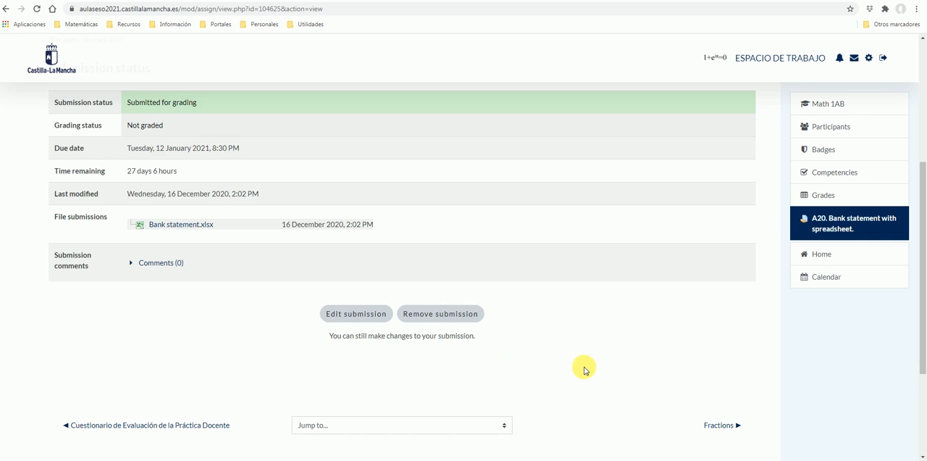
scroll(585, 367, up, 1)
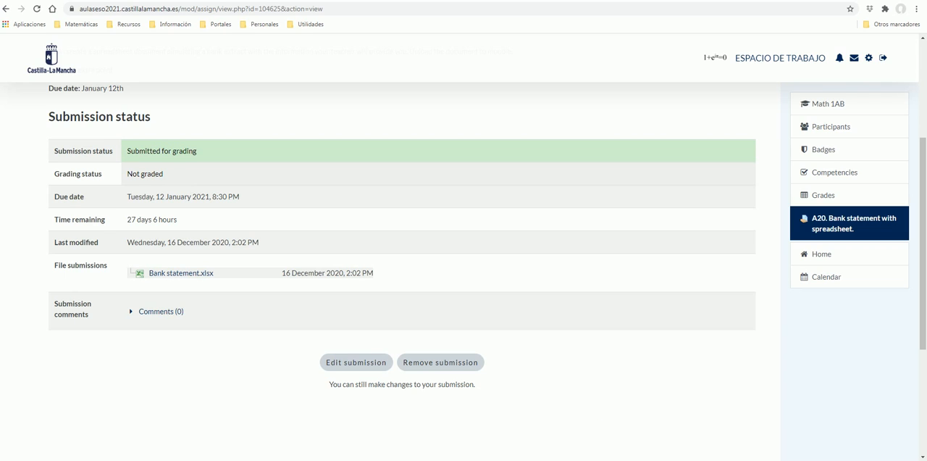
click(470, 459)
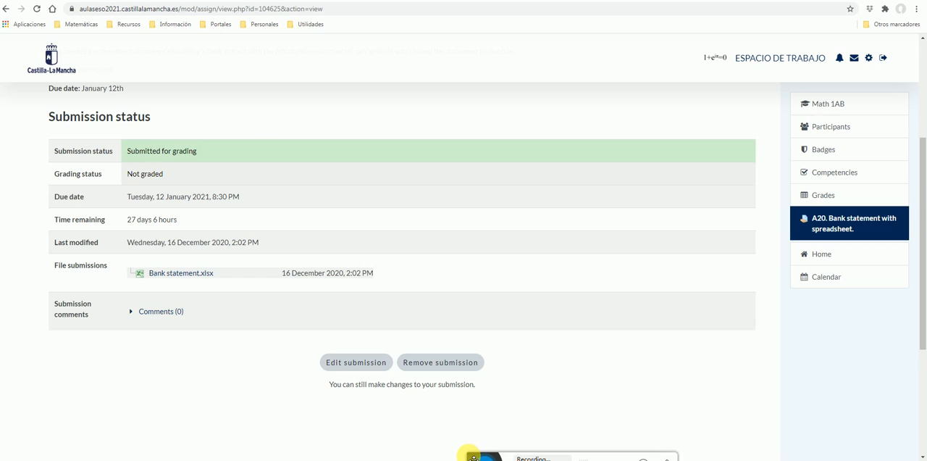